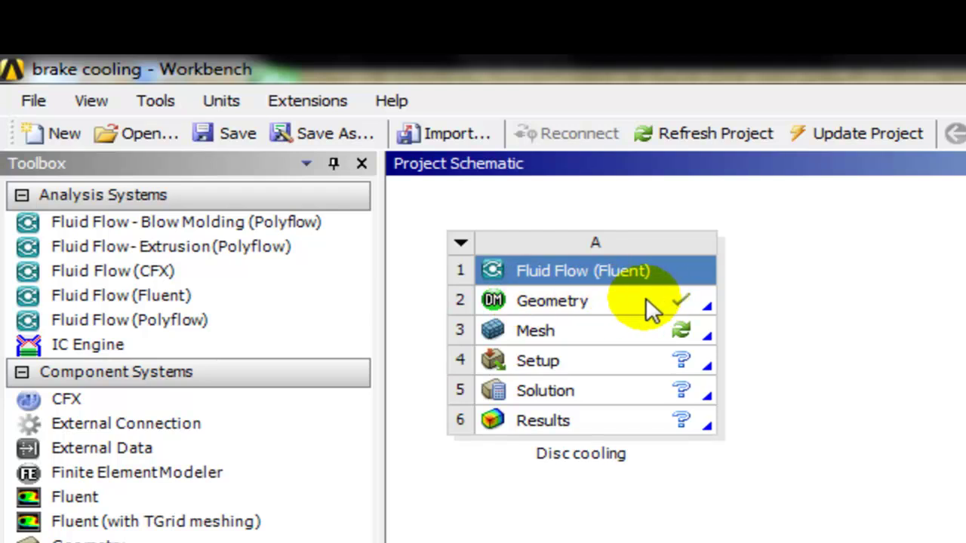
Step: Open the Disc cooling mesh, list its Geometry bodies, and inspect the Fluid block
double_click(500, 332)
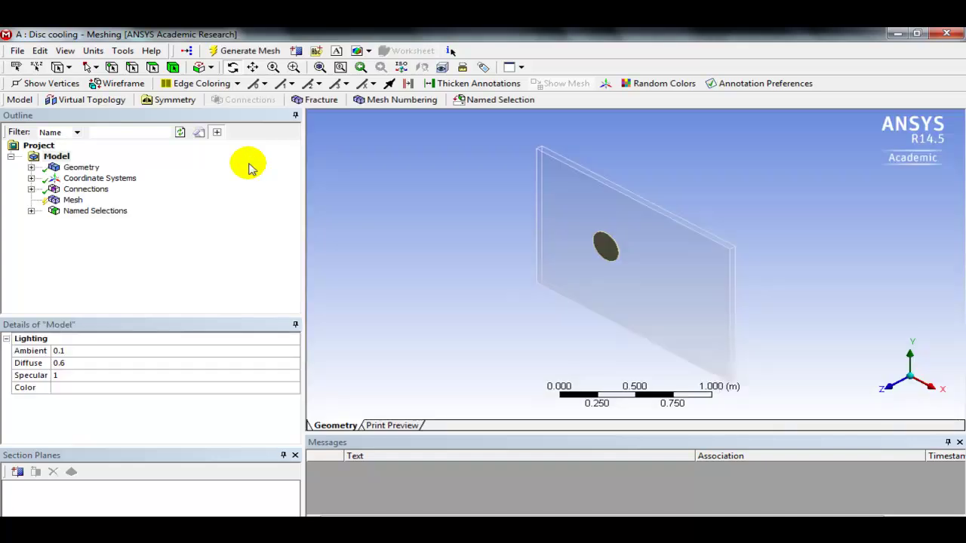
click(31, 167)
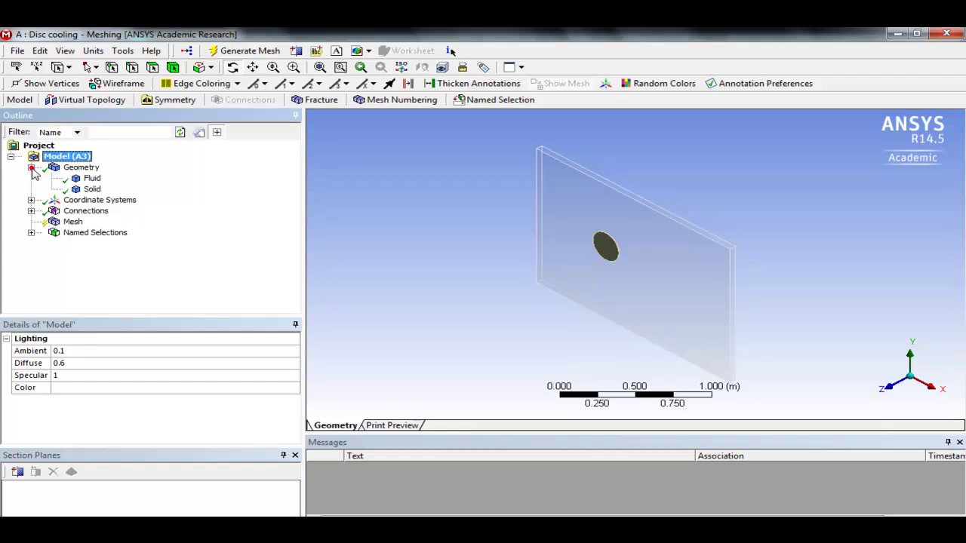
click(83, 179)
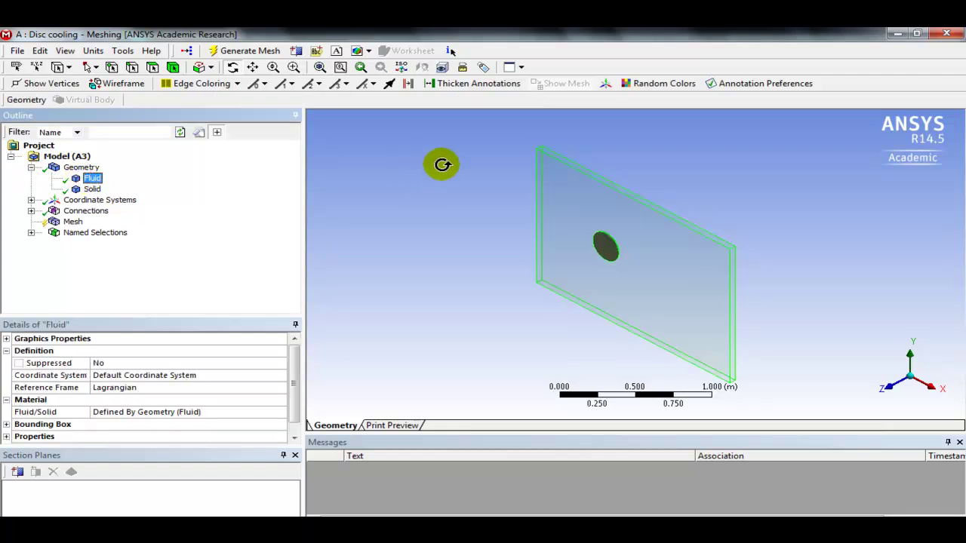
drag(477, 184, 299, 221)
Step: Select the Solid body and tilt the model to inspect the disc inside the fluid domain
click(92, 190)
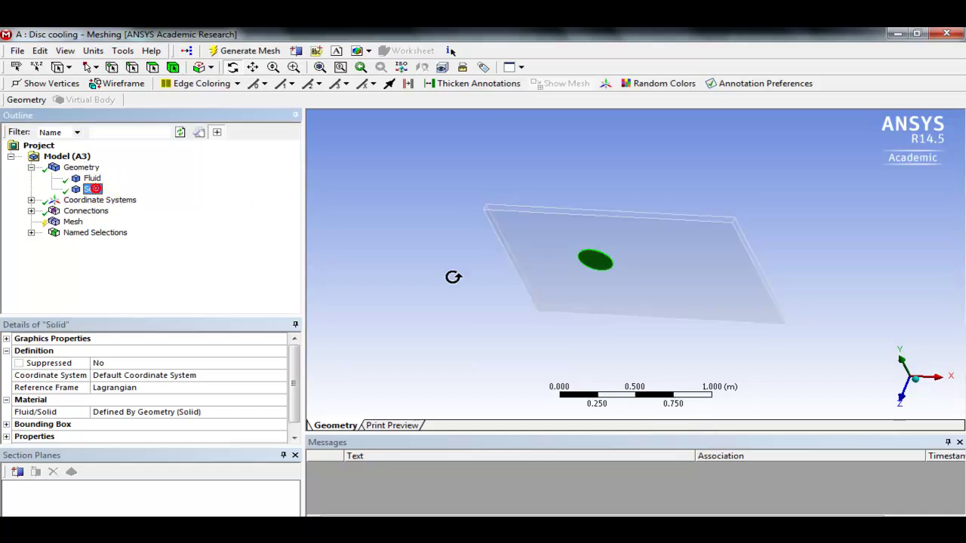
drag(661, 274, 590, 270)
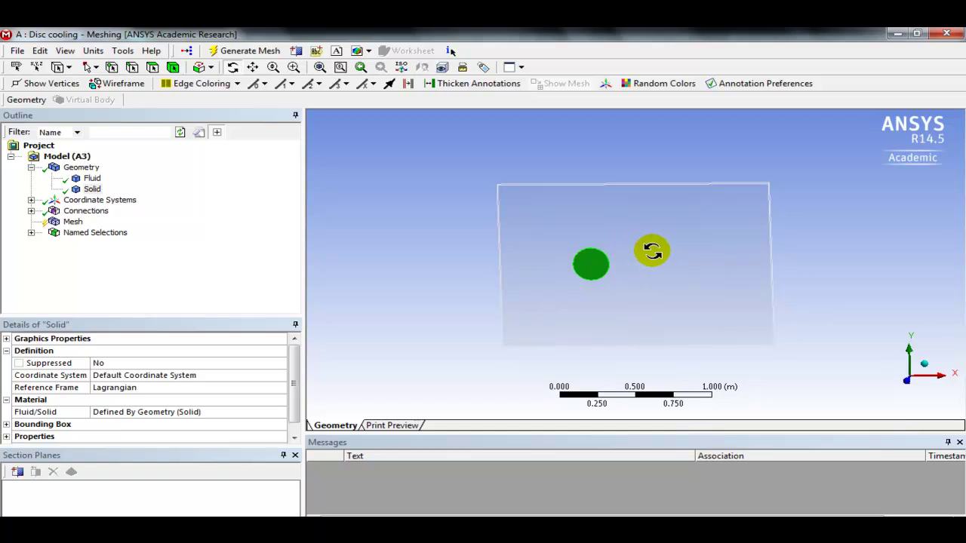
drag(636, 233, 646, 326)
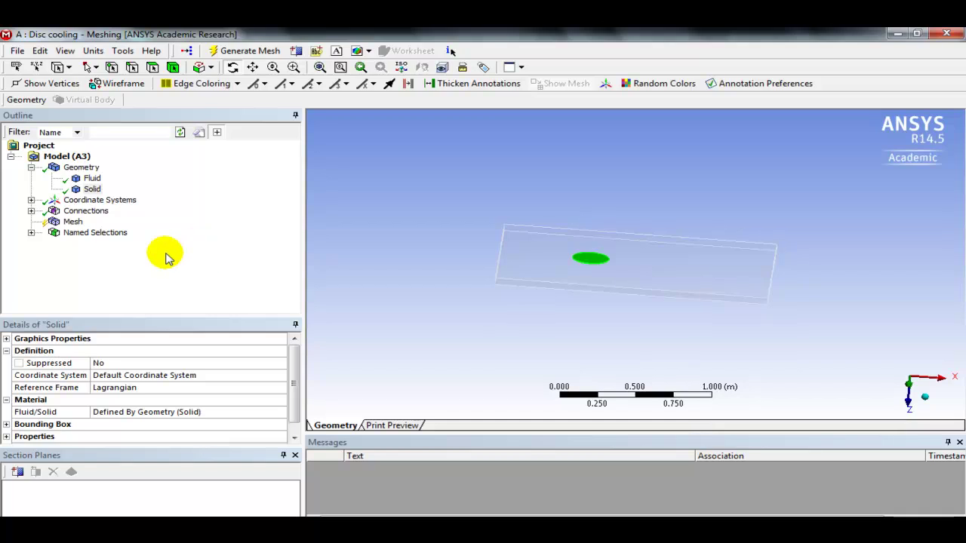
Step: View the disc from above, centred on it and zoomed in to a 0.300 m scale
click(31, 233)
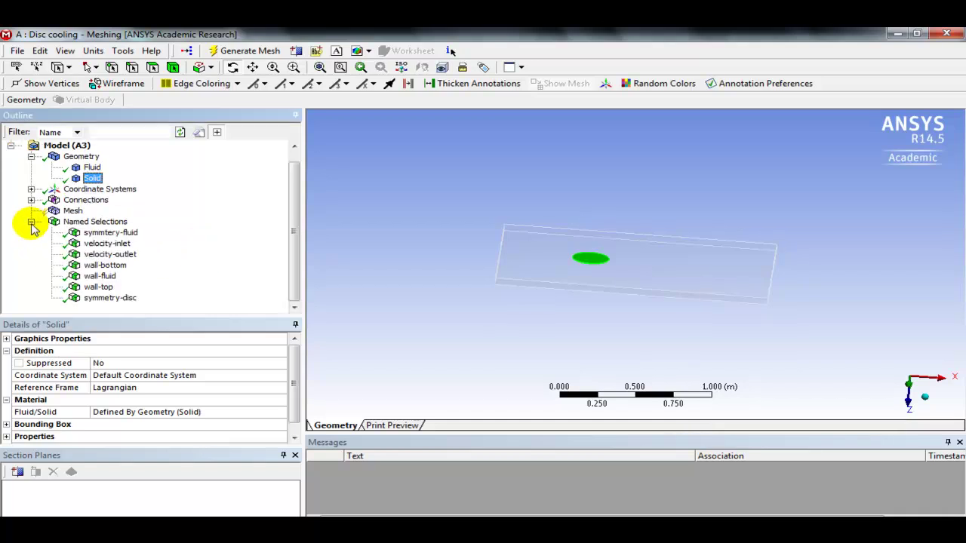
click(31, 222)
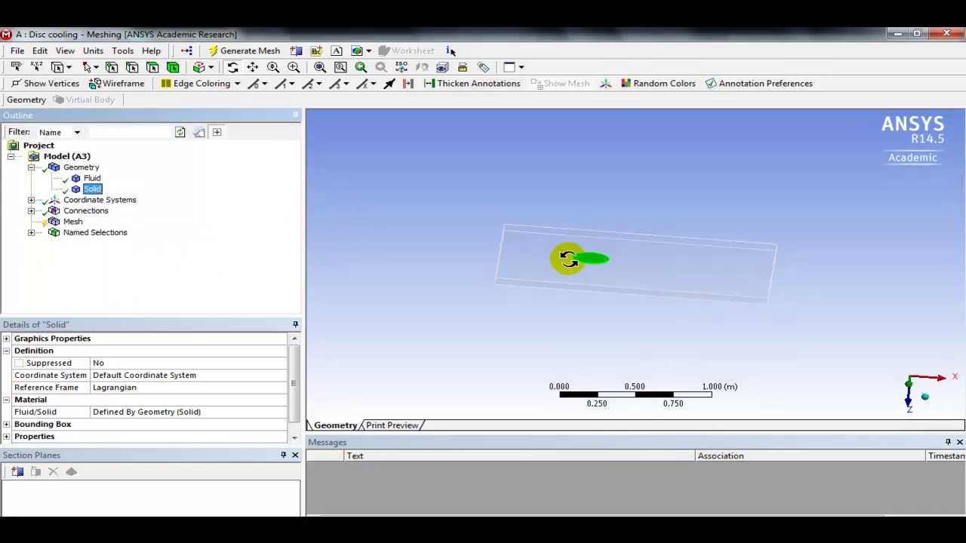
drag(567, 260, 601, 264)
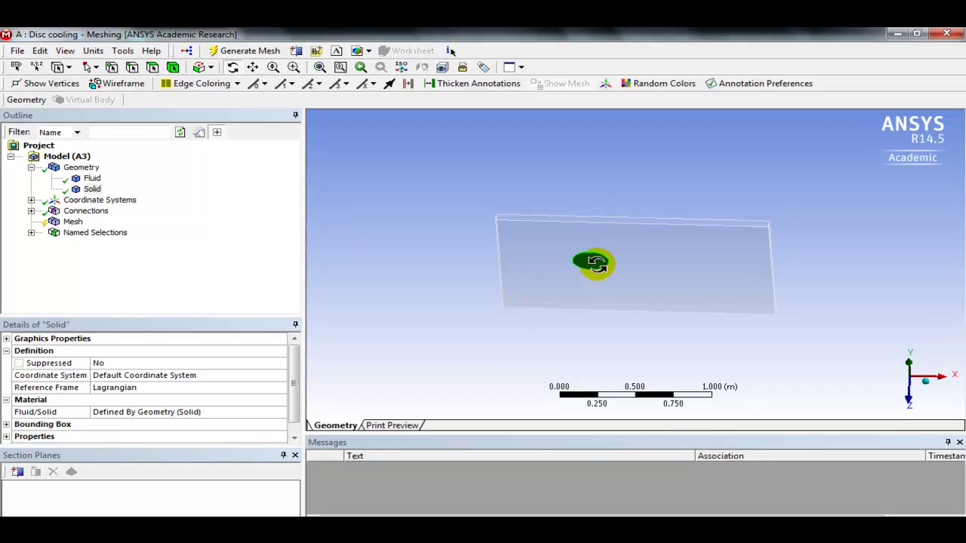
scroll(596, 262, down, 1)
scroll(593, 263, up, 4)
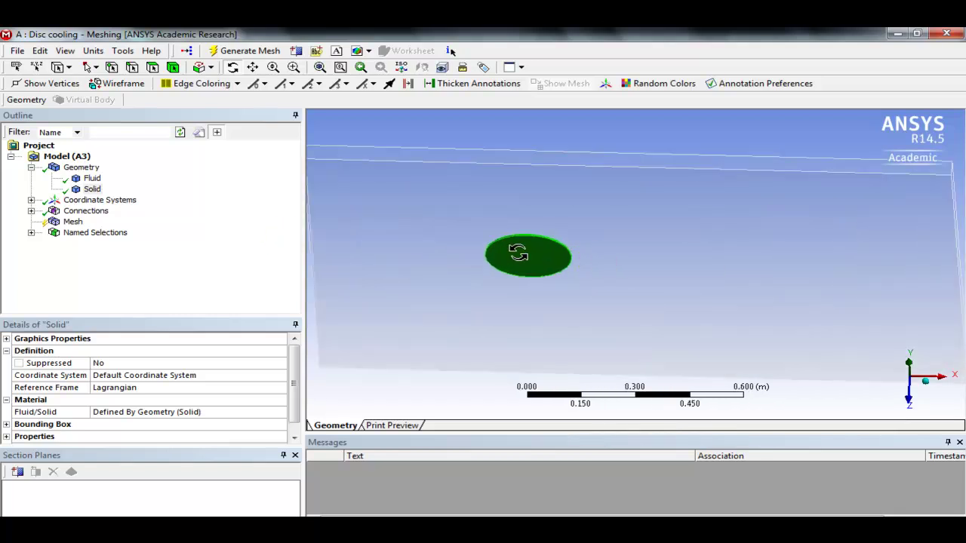
click(522, 257)
scroll(608, 260, up, 3)
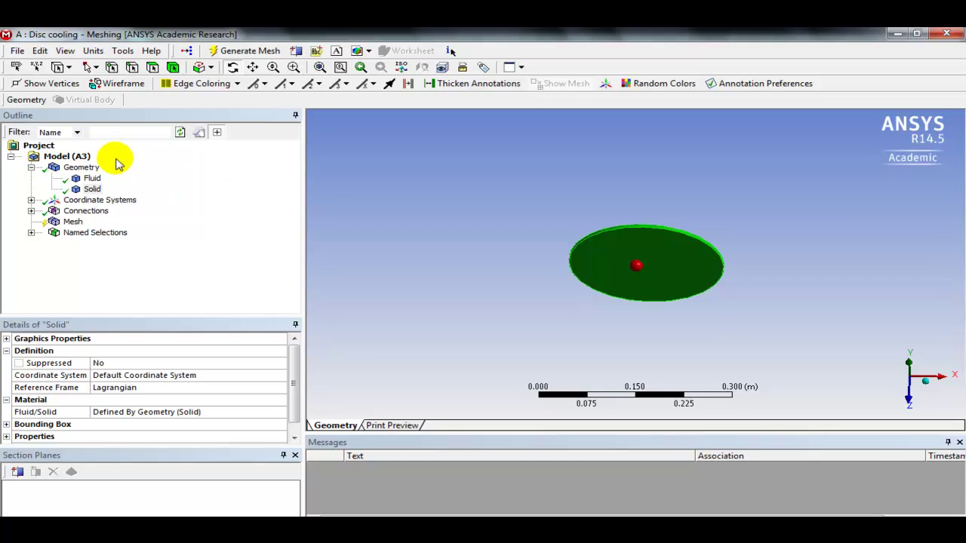
Step: Hide the Solid disc body, leaving only the fluid block visible
right_click(92, 190)
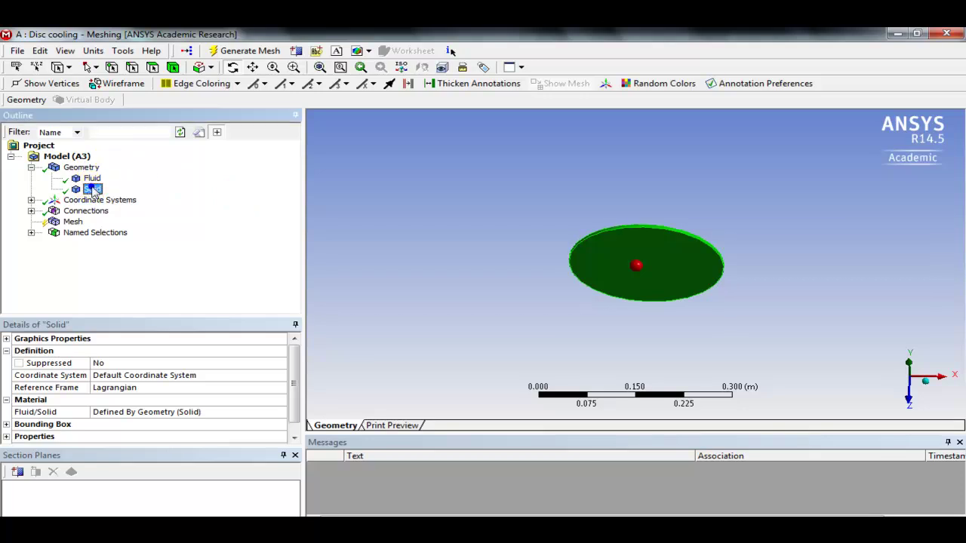
click(132, 254)
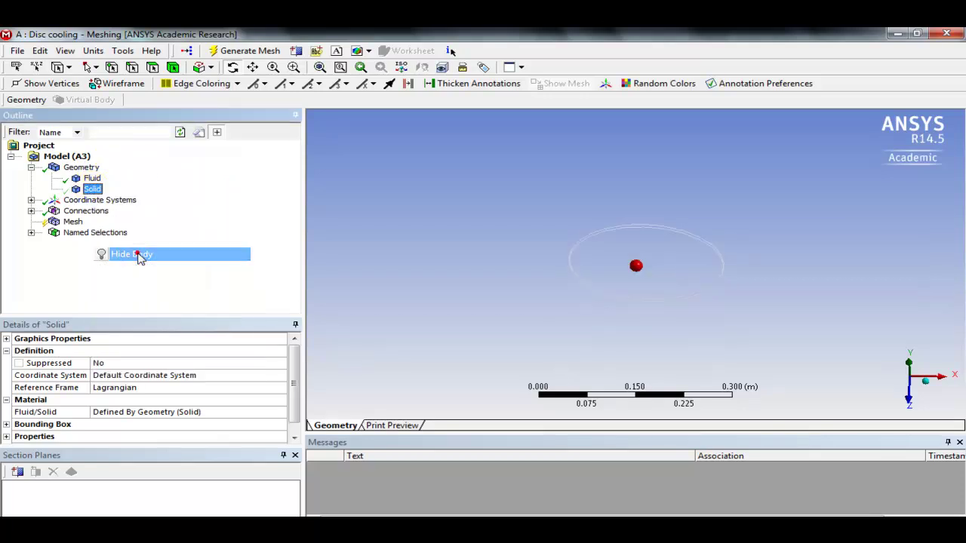
drag(619, 204, 623, 249)
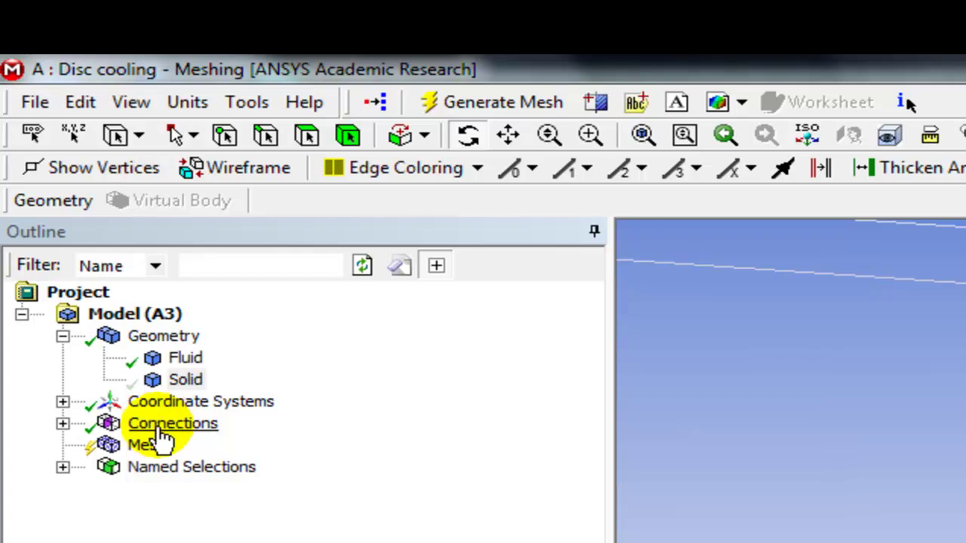
Step: Add an Inflation control under Mesh
click(148, 446)
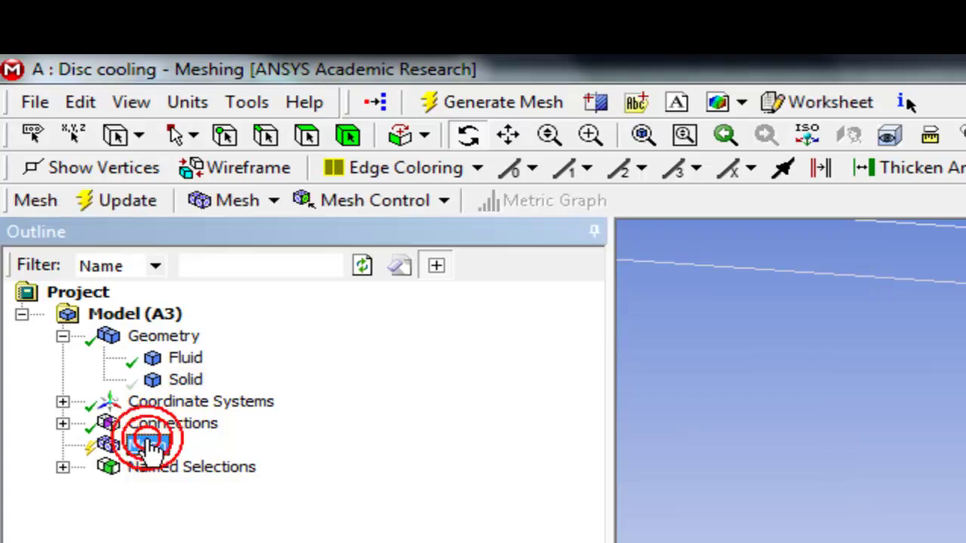
click(443, 201)
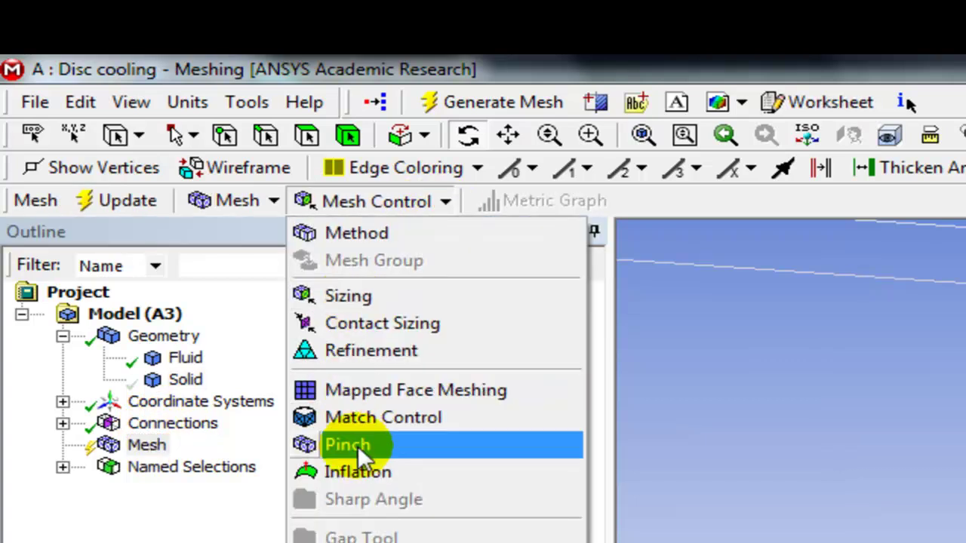
click(365, 469)
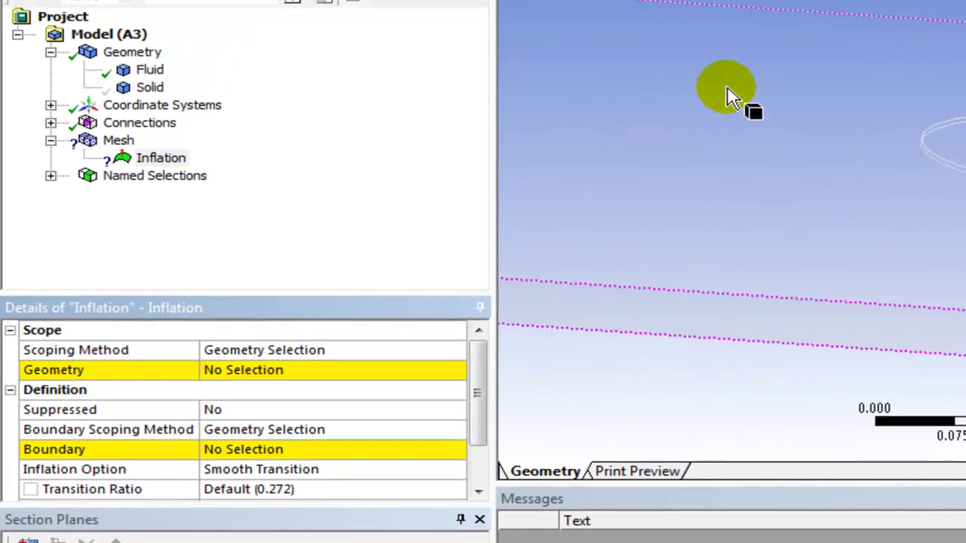
Step: Scope the Inflation control's geometry to the fluid block, reading 1 Body
click(726, 88)
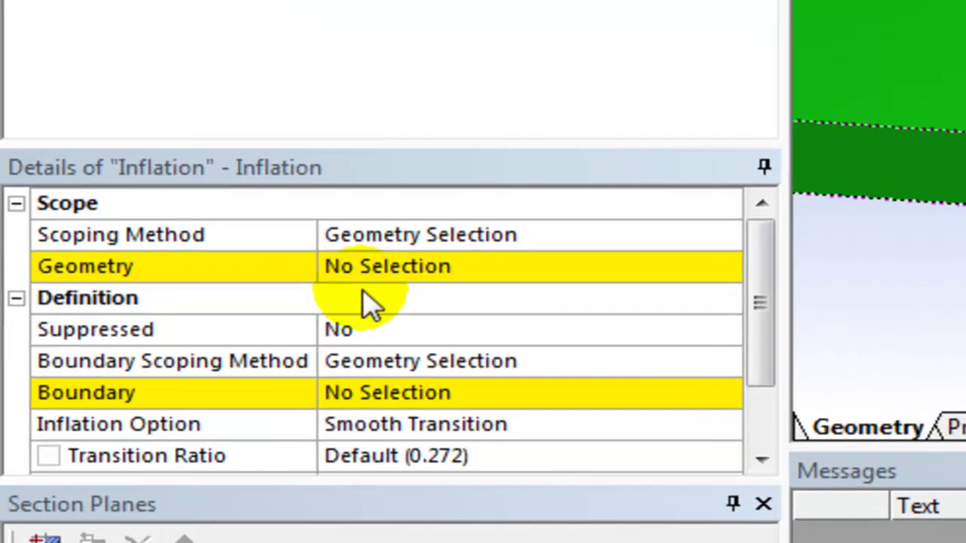
click(231, 370)
click(413, 281)
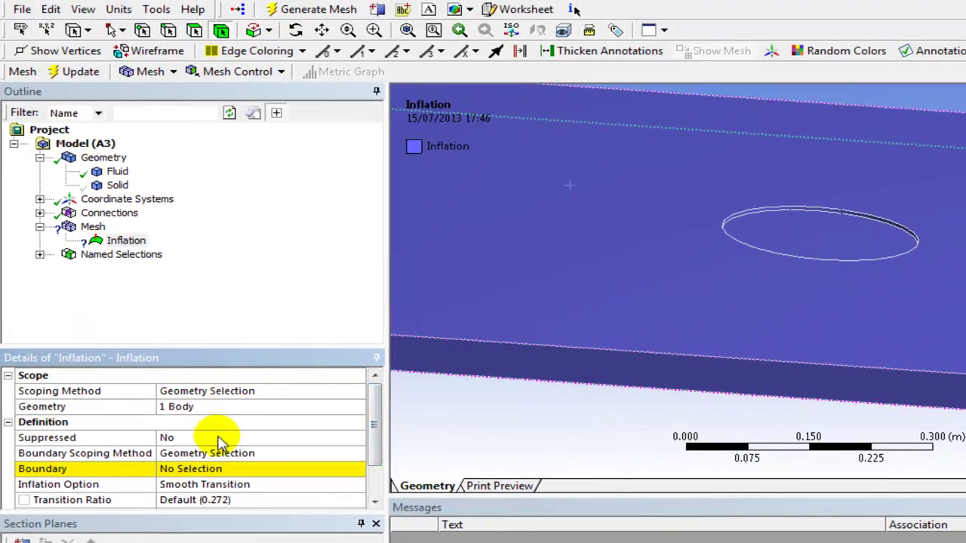
click(205, 469)
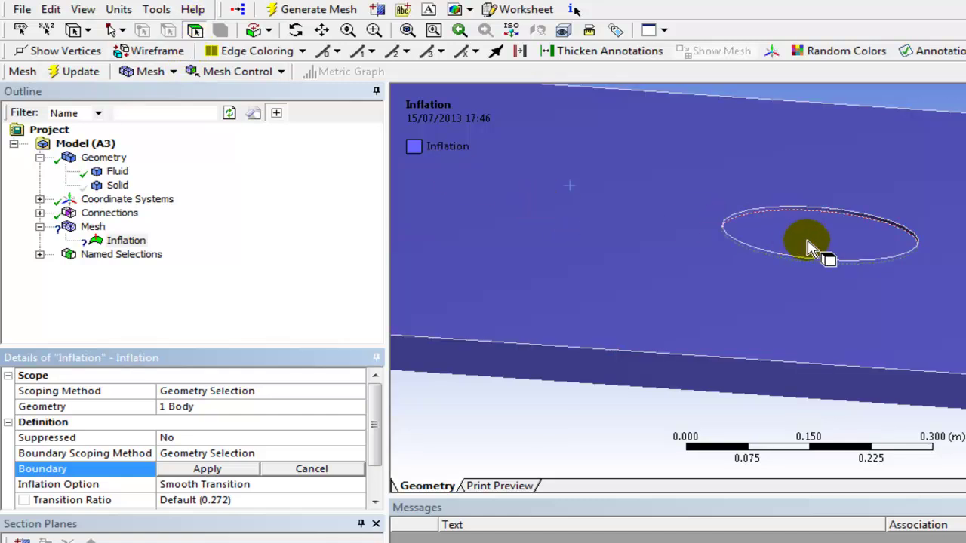
Step: Set the two faces around the disc hole as the Inflation boundary, reading 2 Faces
click(808, 247)
scroll(820, 190, up, 2)
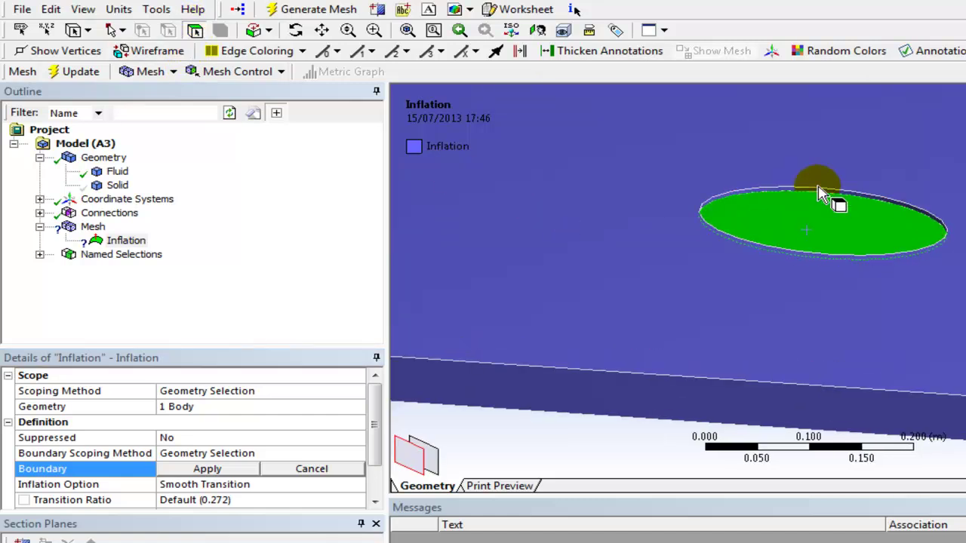
scroll(818, 184, up, 2)
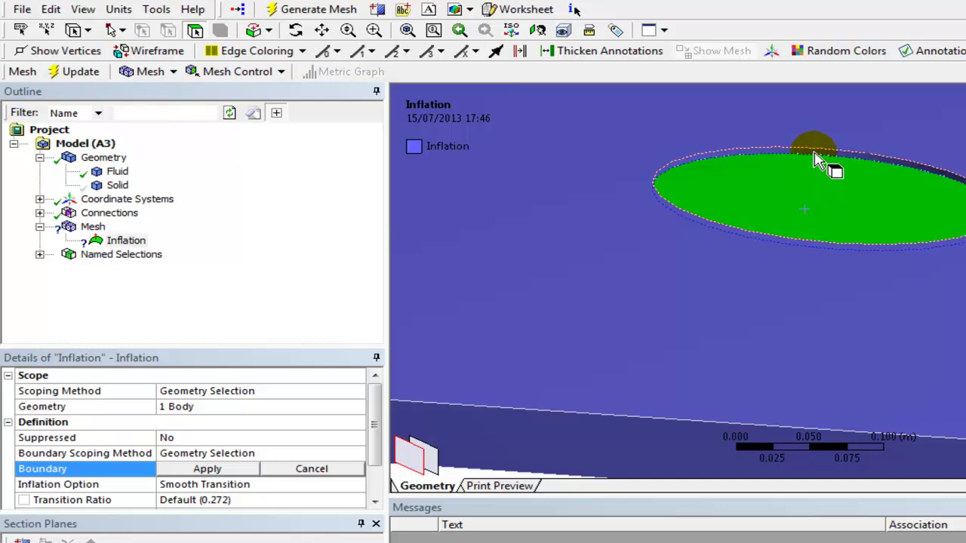
click(814, 154)
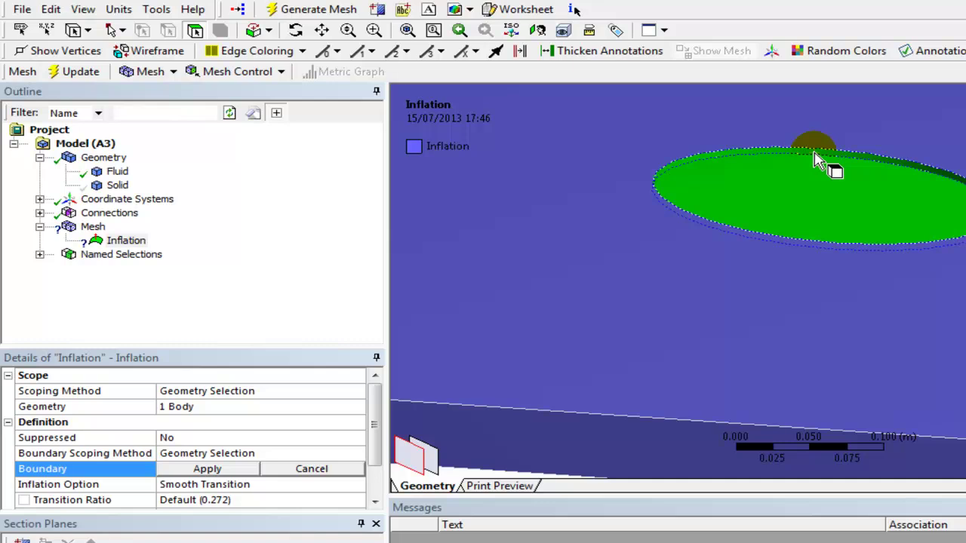
click(205, 469)
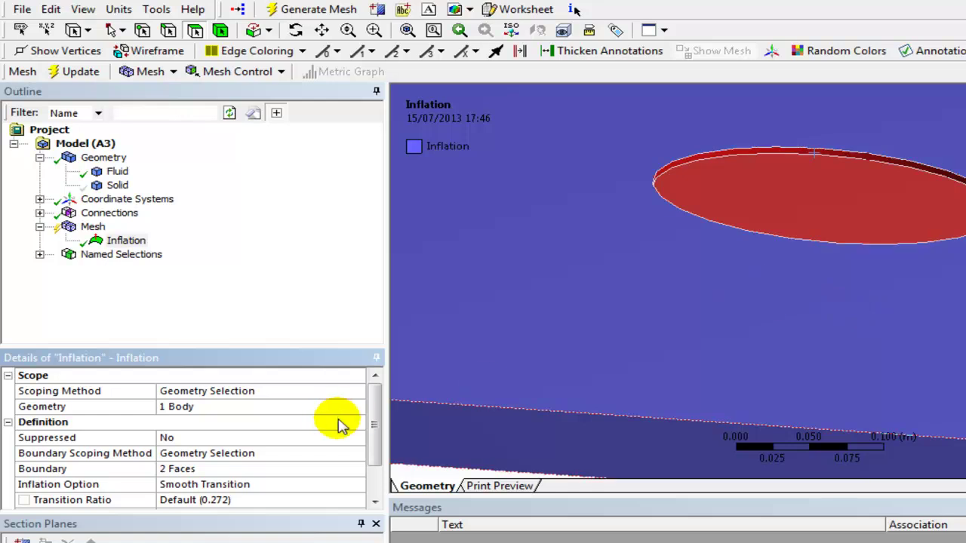
drag(373, 426, 375, 470)
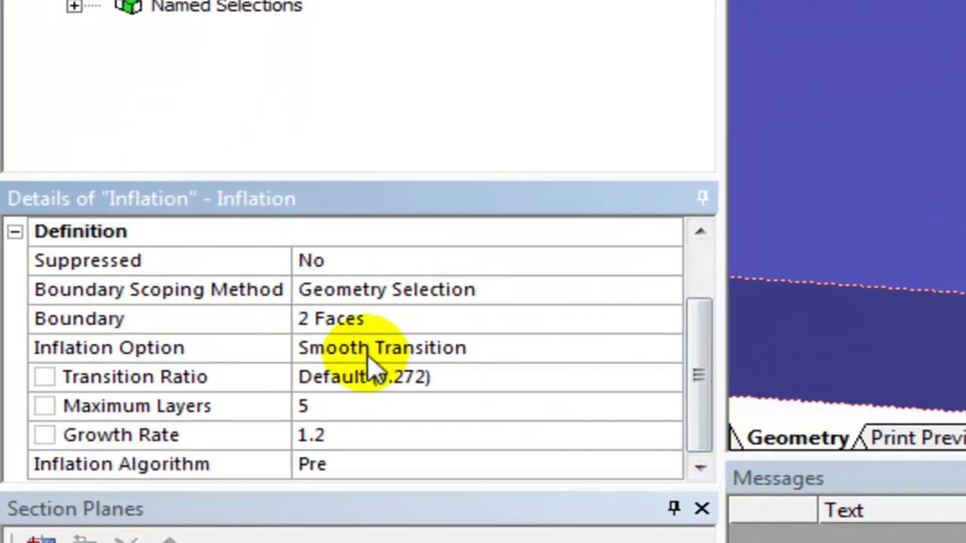
Step: Switch the Inflation Option to First Layer Thickness with a 1.e-003 m first layer height
click(368, 347)
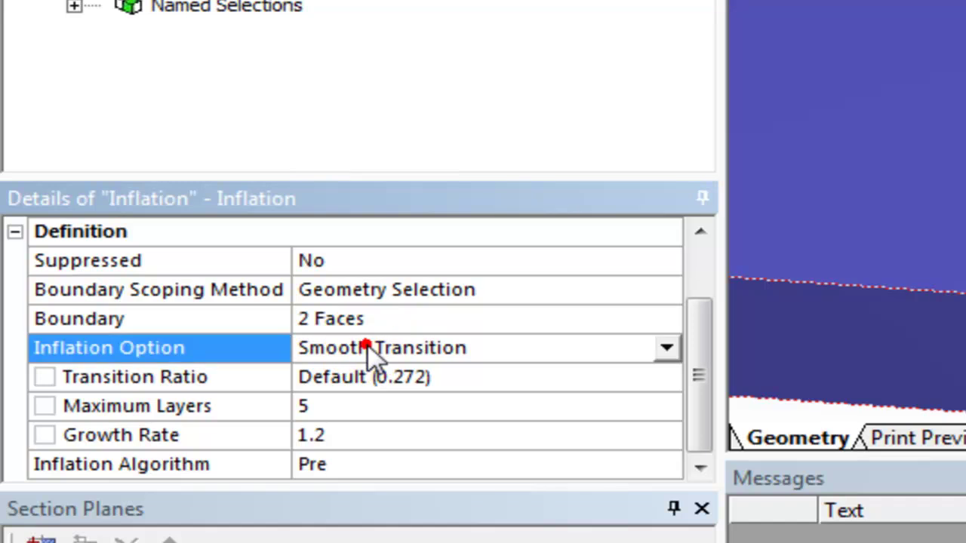
click(667, 348)
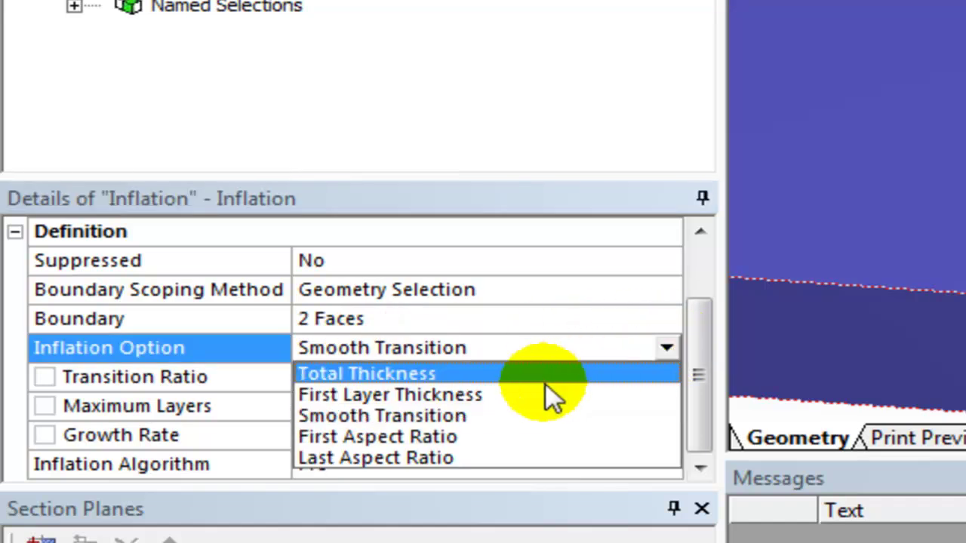
click(510, 398)
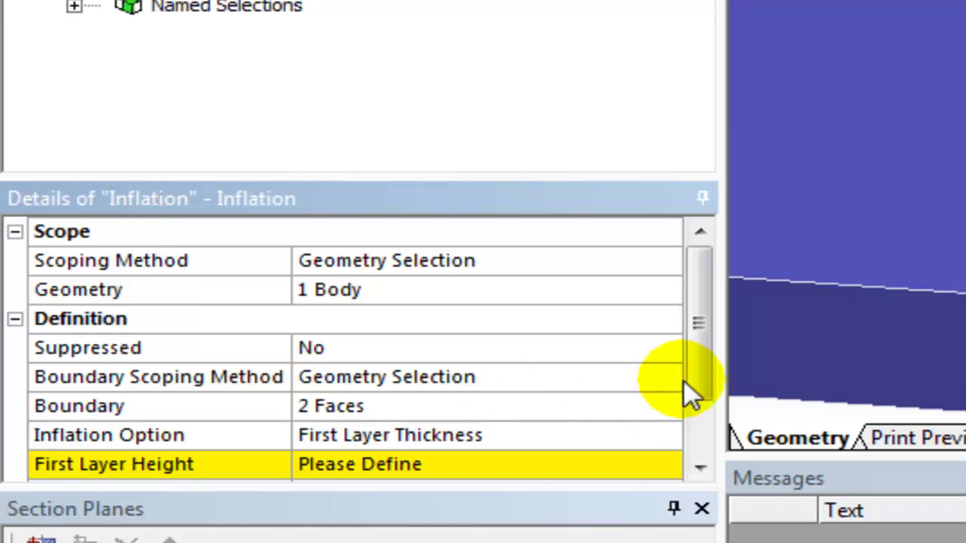
scroll(698, 411, down, 3)
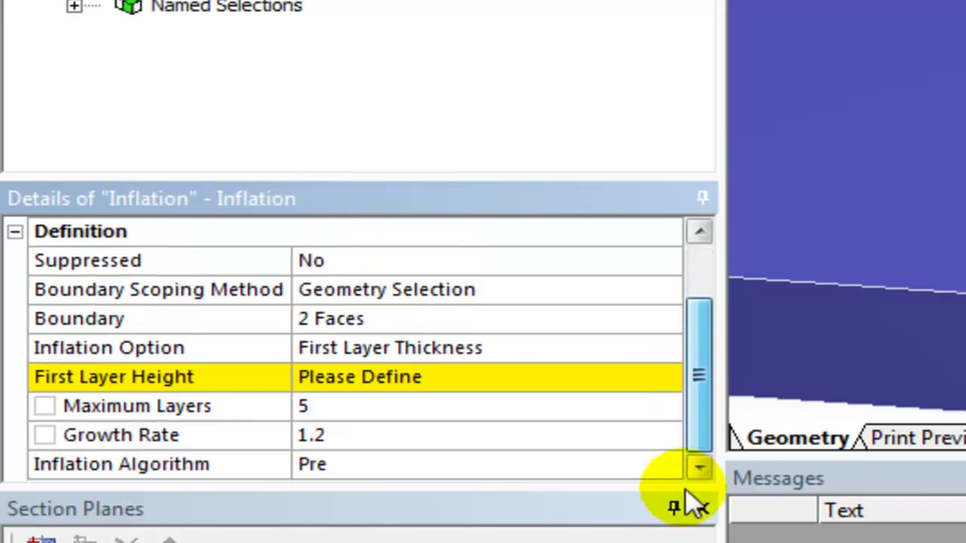
click(353, 378)
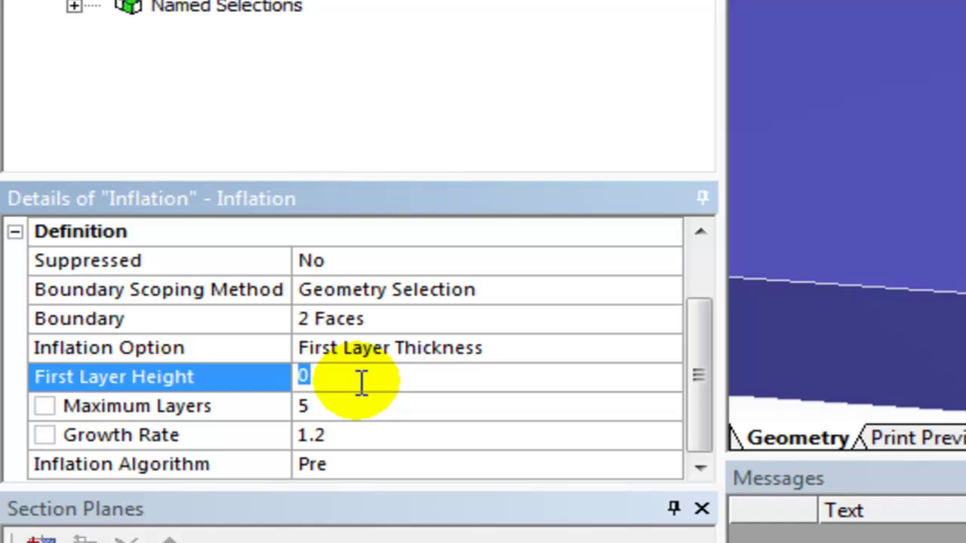
text(1.e)
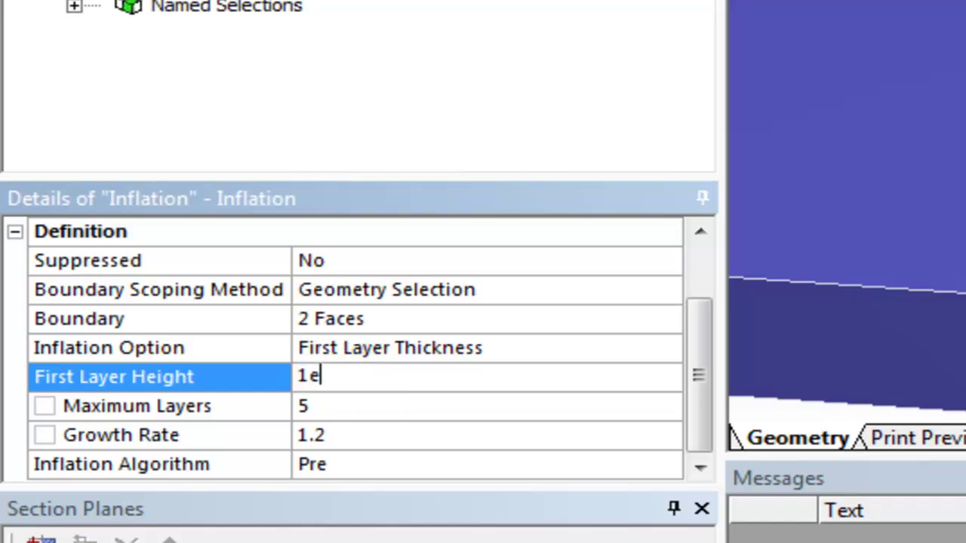
text(-003)
key(Return)
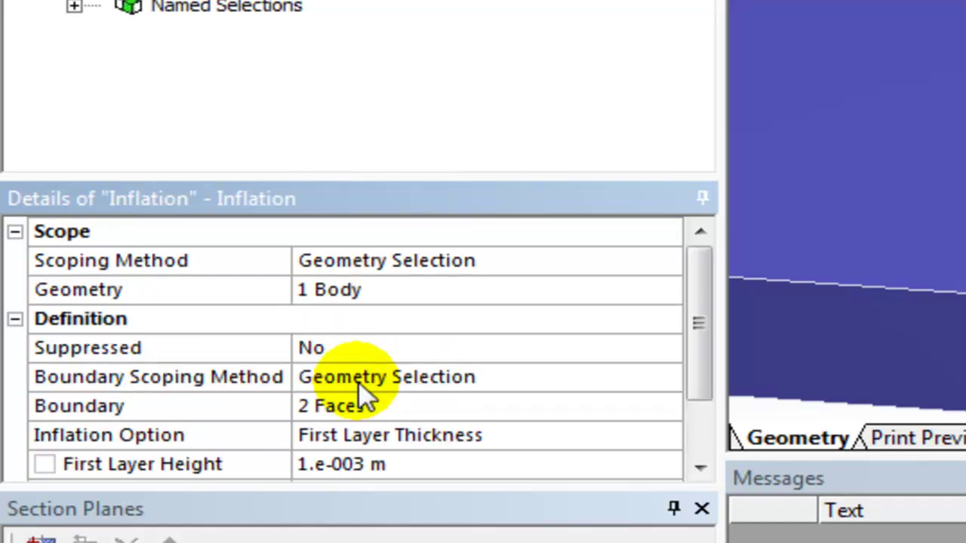
Step: Raise the inflation Maximum Layers from 5 to 7
click(700, 467)
click(700, 467)
click(701, 467)
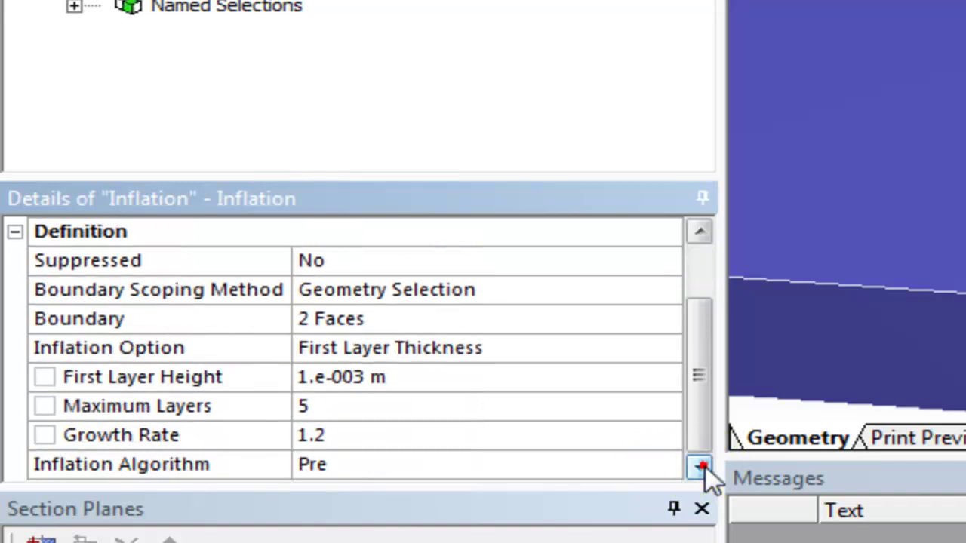
click(306, 406)
click(589, 406)
click(588, 406)
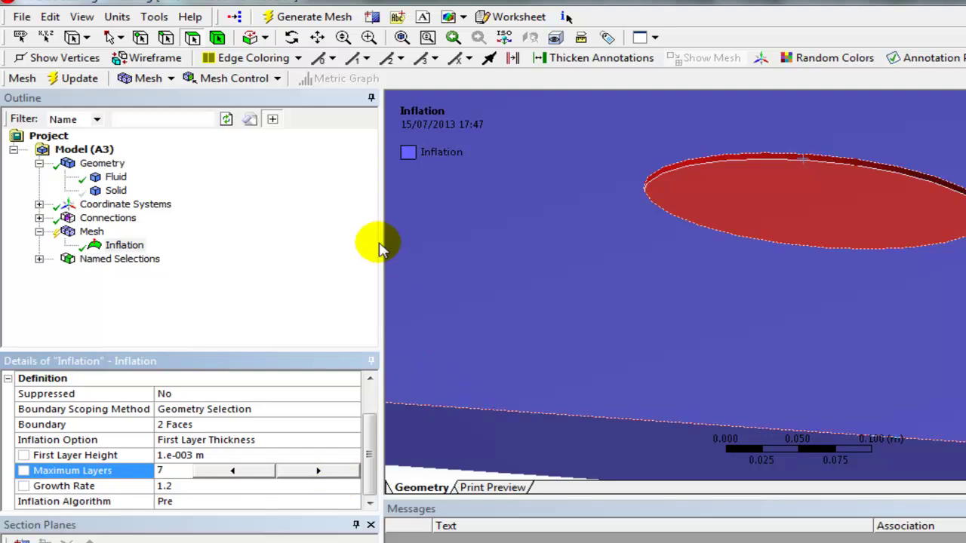
Step: Generate the mesh and zoom out to inspect the inflation layers around the disc edge
click(305, 17)
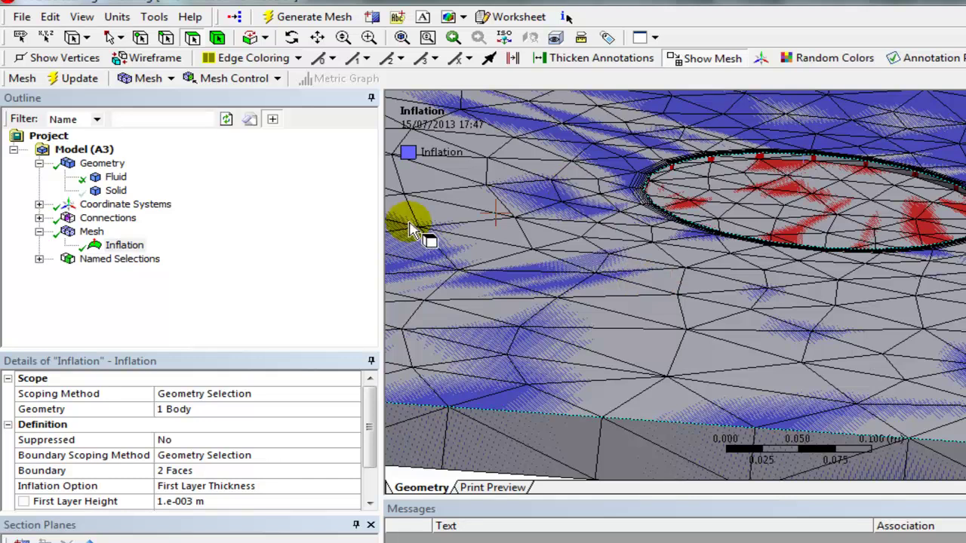
click(92, 233)
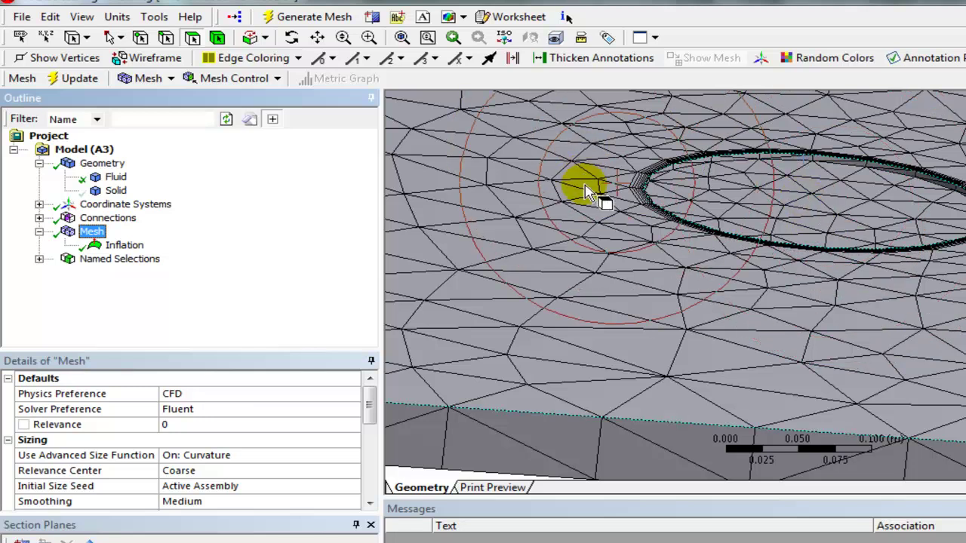
click(292, 37)
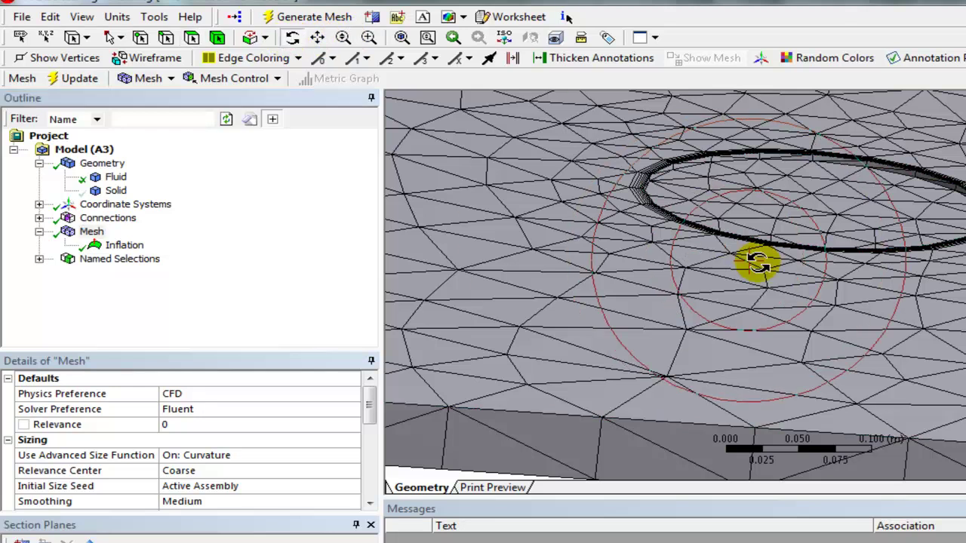
scroll(802, 259, down, 3)
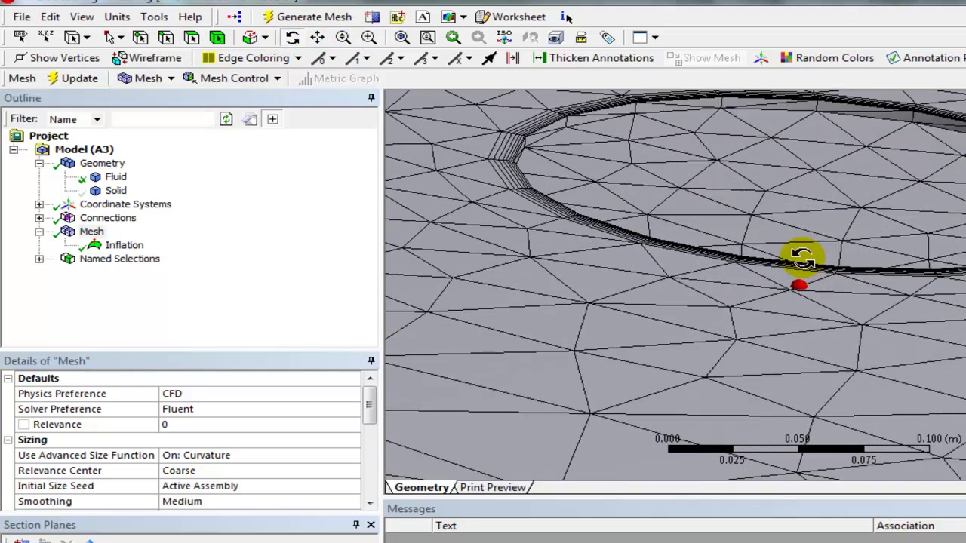
scroll(802, 259, down, 3)
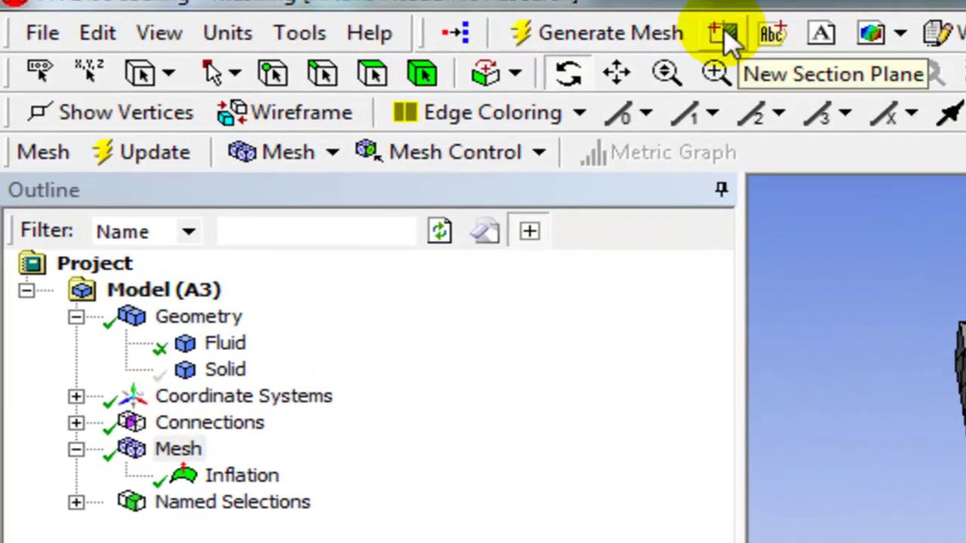
Step: Create Section Plane 1 cutting across the meshed plate
click(726, 38)
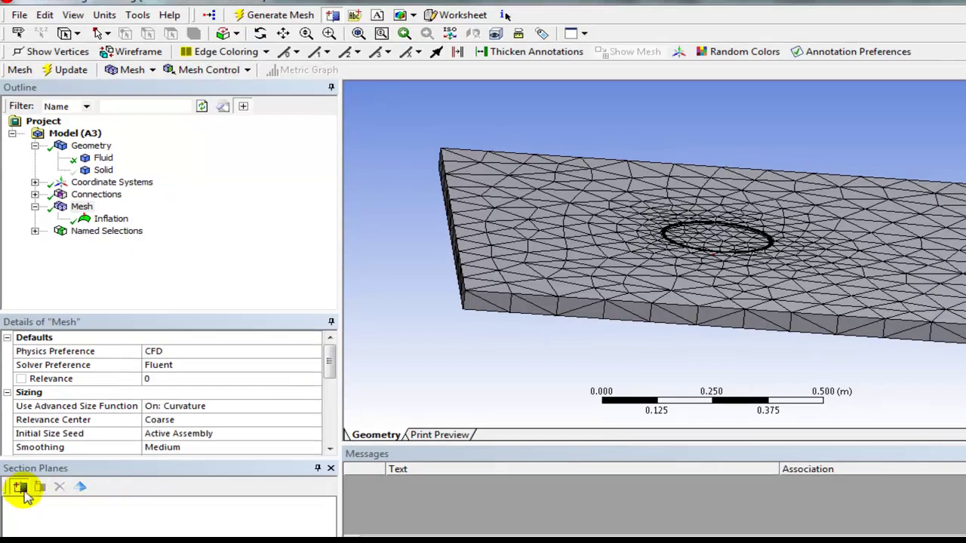
click(20, 488)
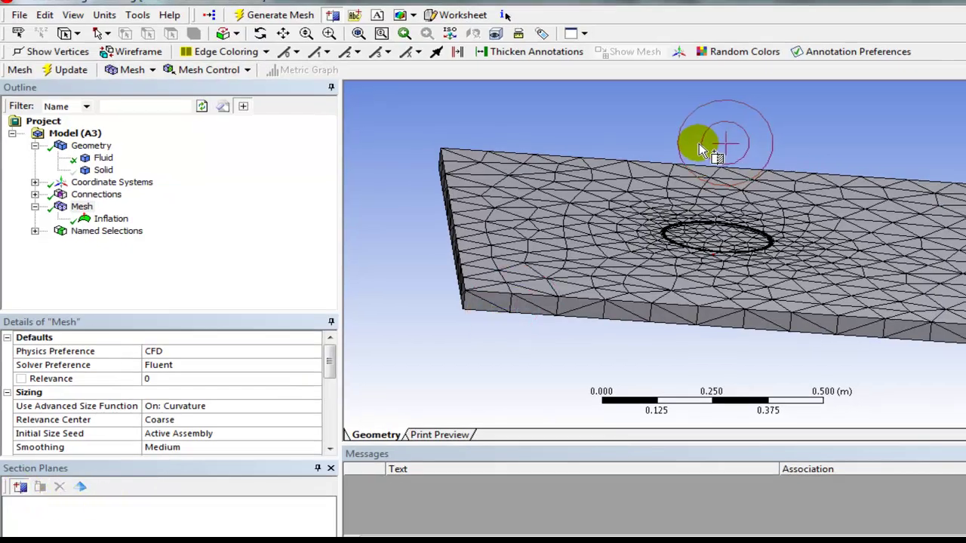
drag(699, 147, 741, 358)
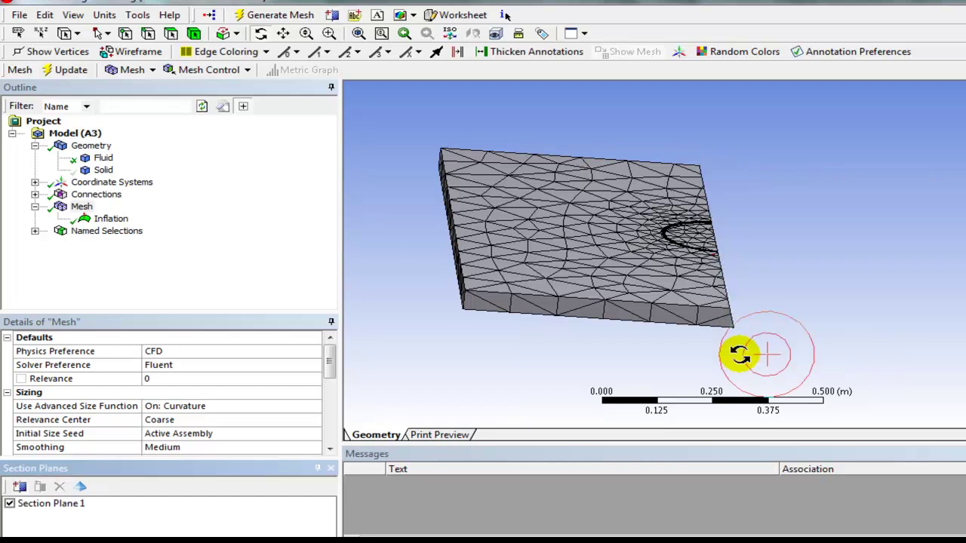
Step: Orbit, pan and zoom to an edge-on view of the cut inflation layers along the disc rim
middle_drag(767, 354, 497, 272)
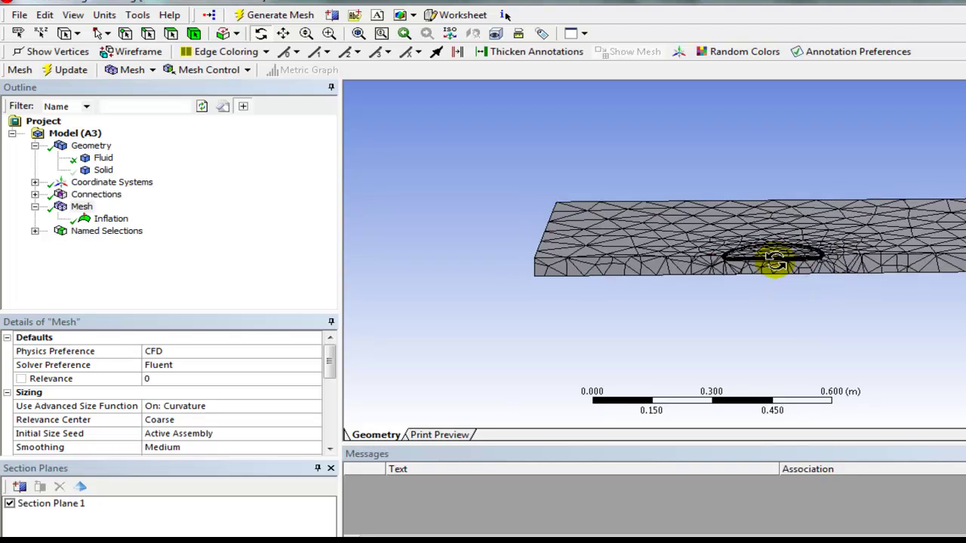
scroll(775, 260, up, 5)
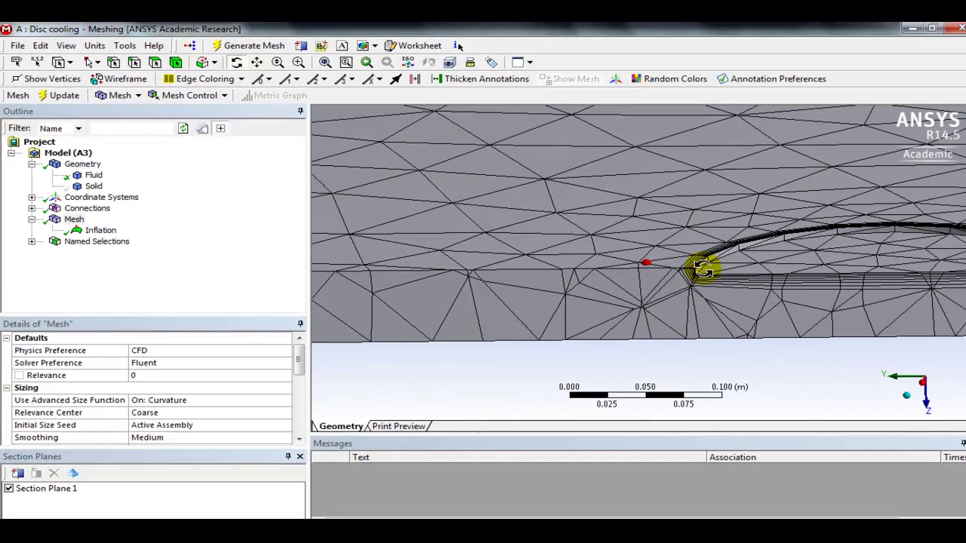
click(904, 280)
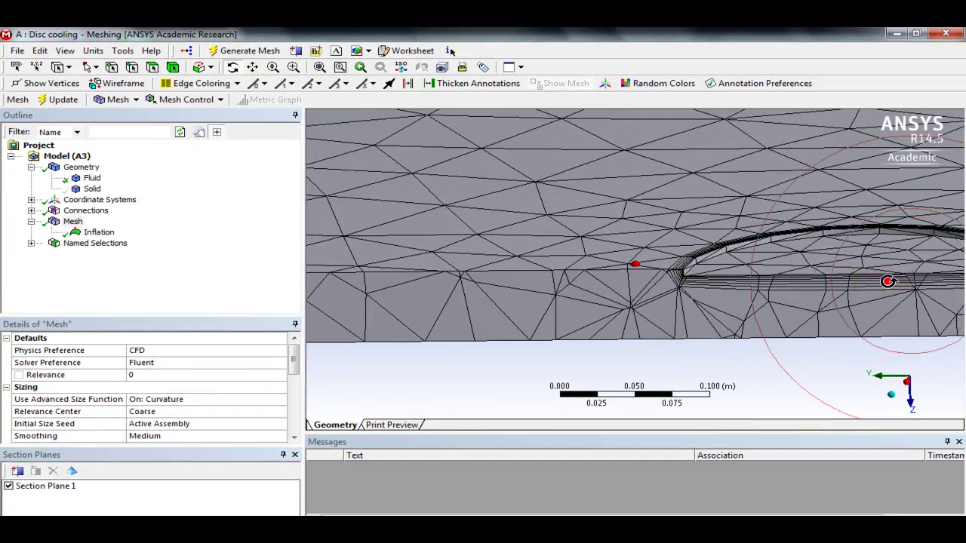
drag(886, 279, 883, 273)
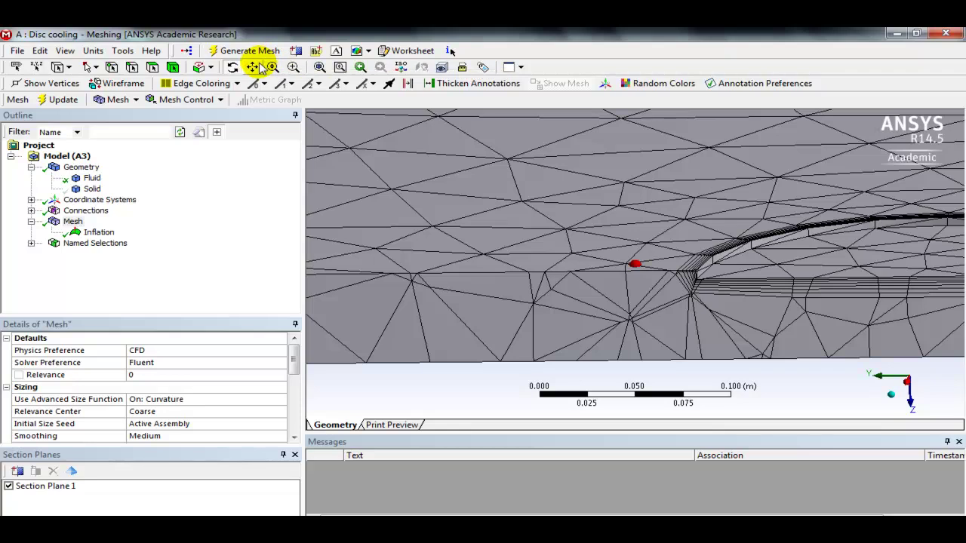
drag(869, 304, 649, 274)
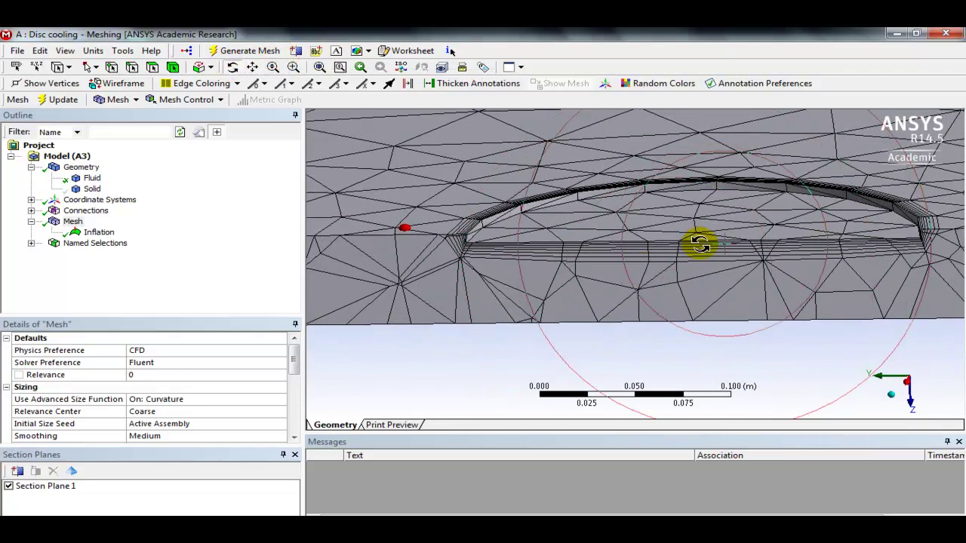
drag(701, 242, 686, 259)
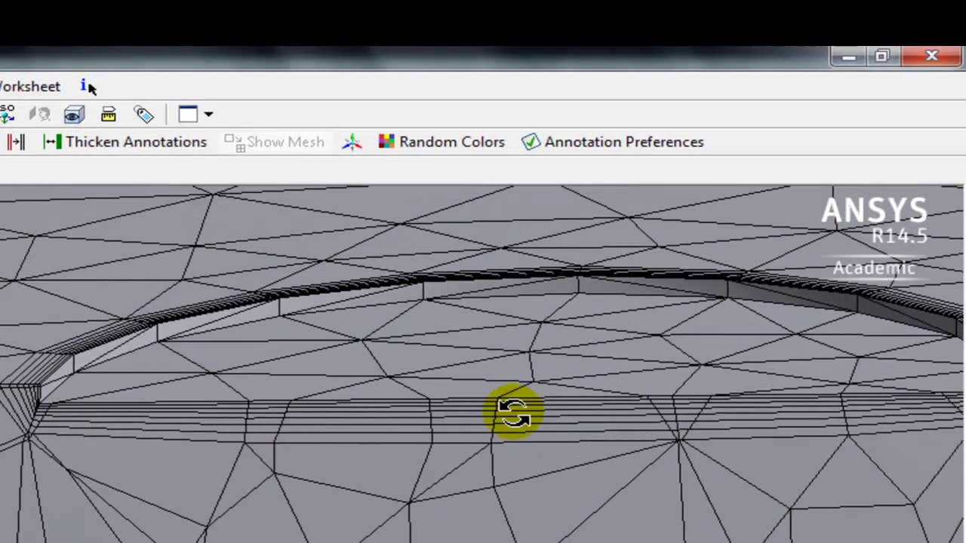
drag(514, 412, 506, 320)
scroll(547, 371, up, 3)
scroll(547, 371, up, 1)
scroll(345, 378, down, 3)
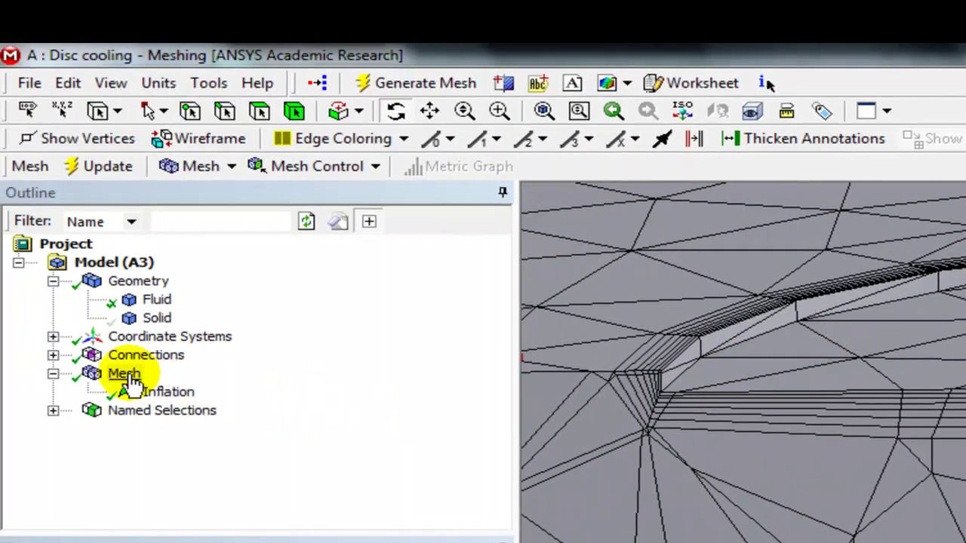
Step: Add a Face Sizing scoped to the disc's flat and rim faces, and show the model in wireframe
click(125, 374)
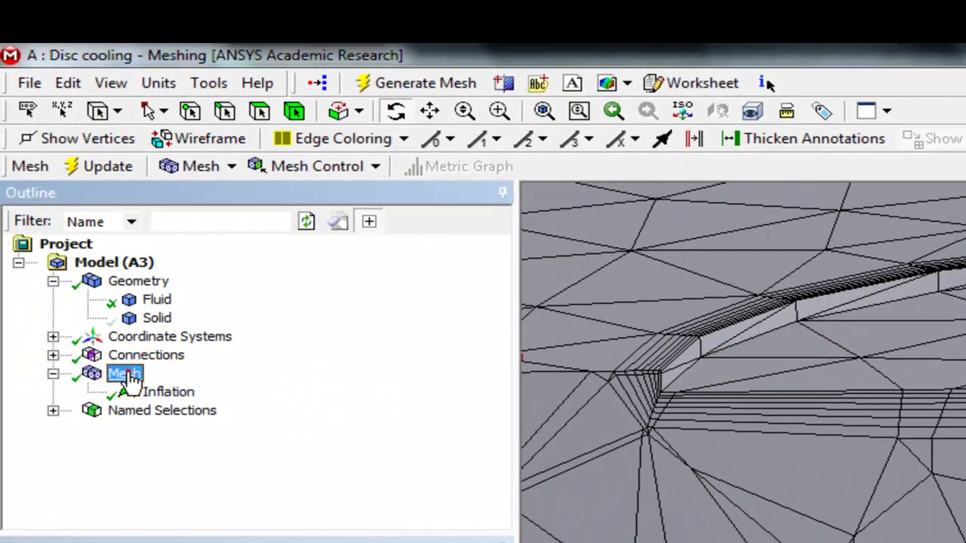
click(371, 169)
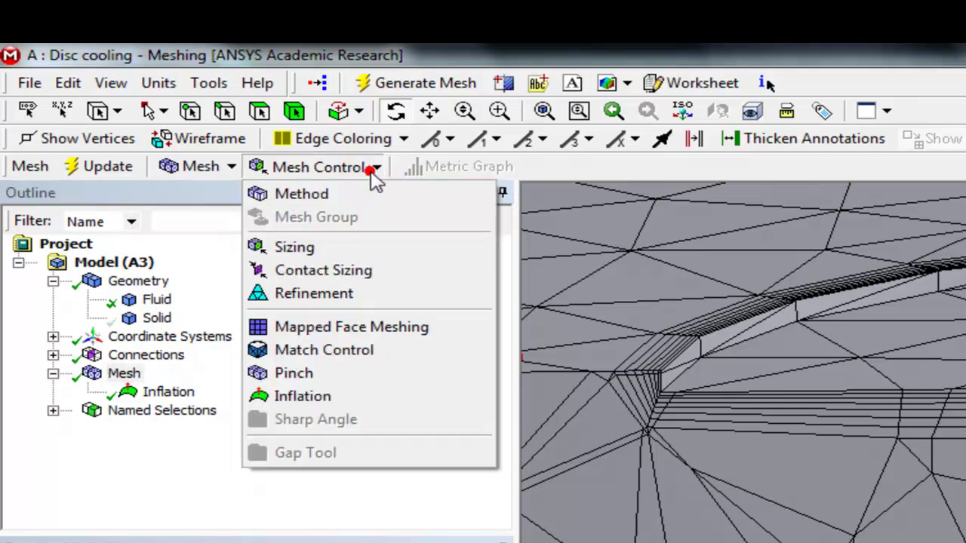
click(294, 249)
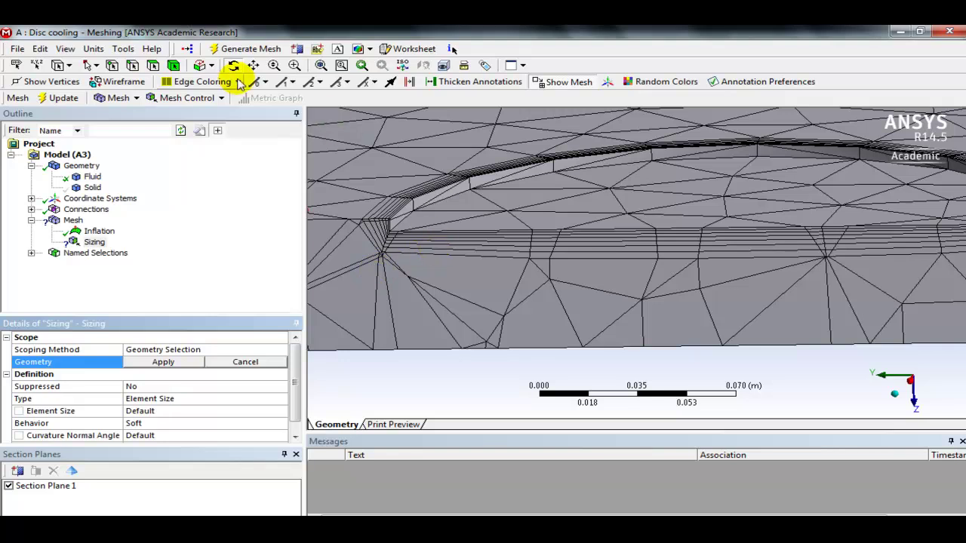
click(152, 65)
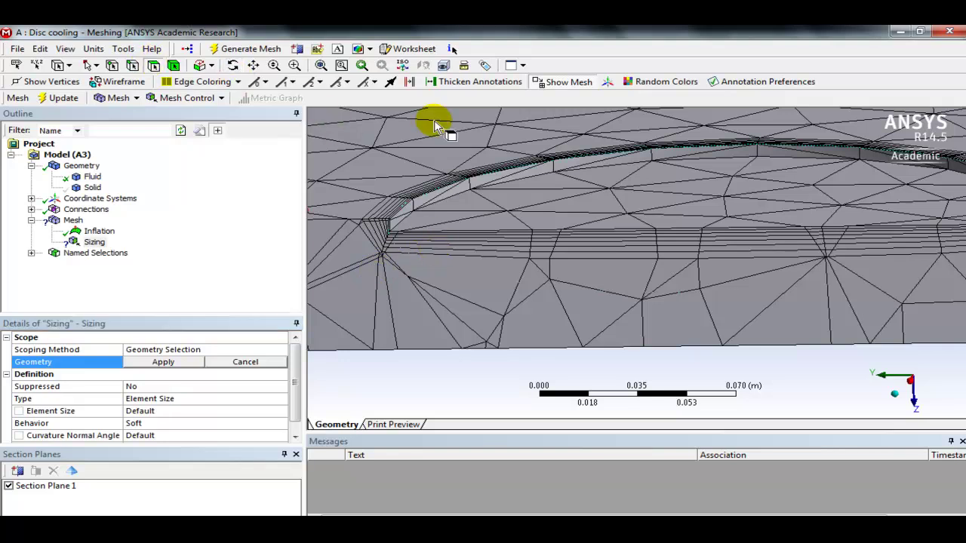
click(699, 208)
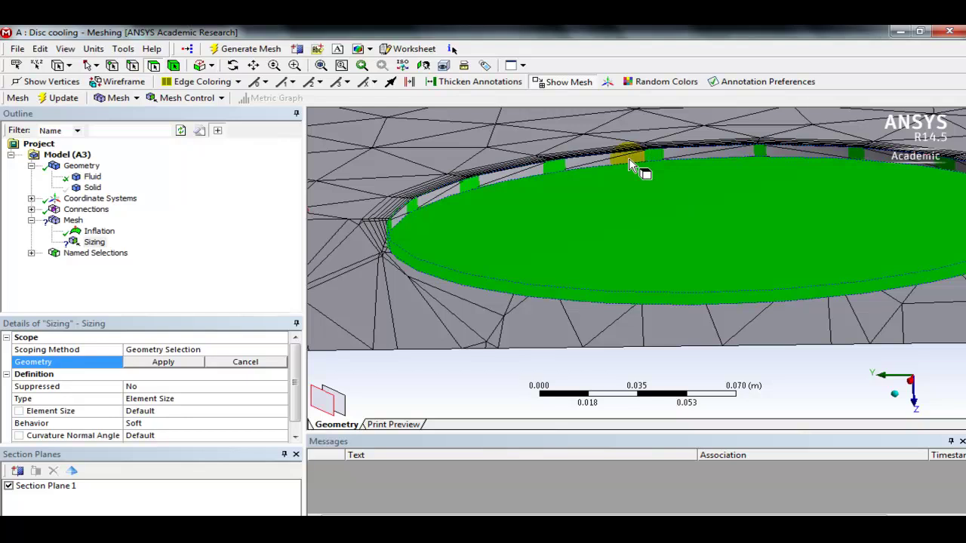
click(393, 205)
click(163, 362)
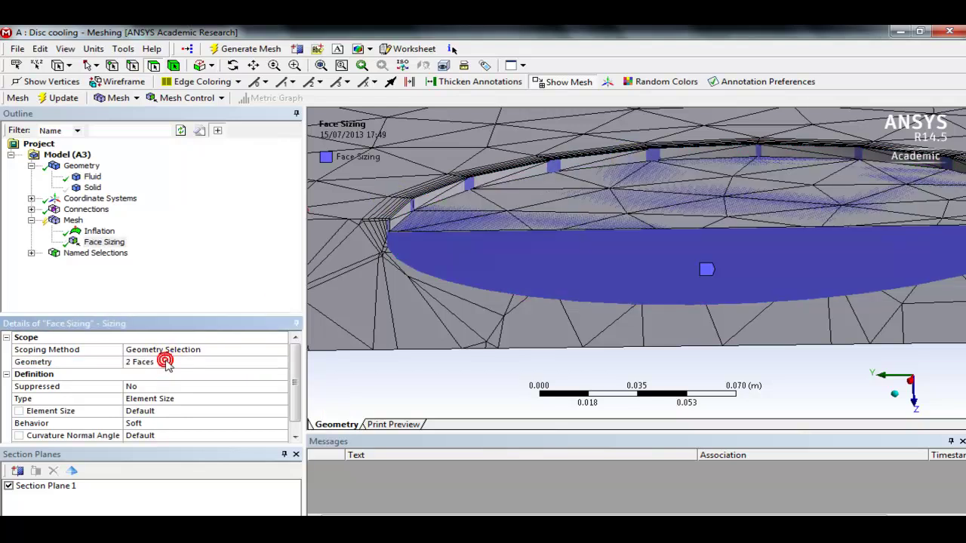
click(122, 83)
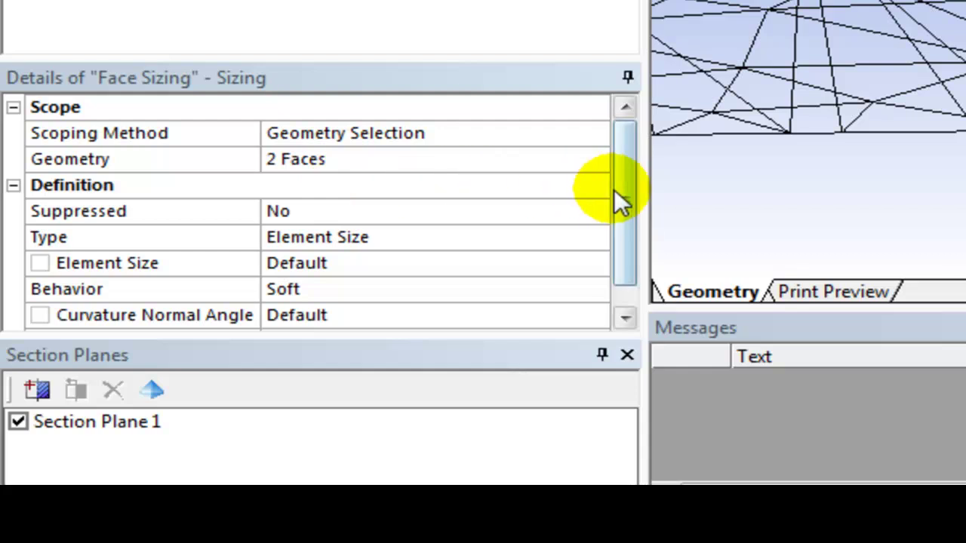
Step: Give the Face Sizing a 4.e-003 m element size with Hard behavior
drag(618, 192, 626, 257)
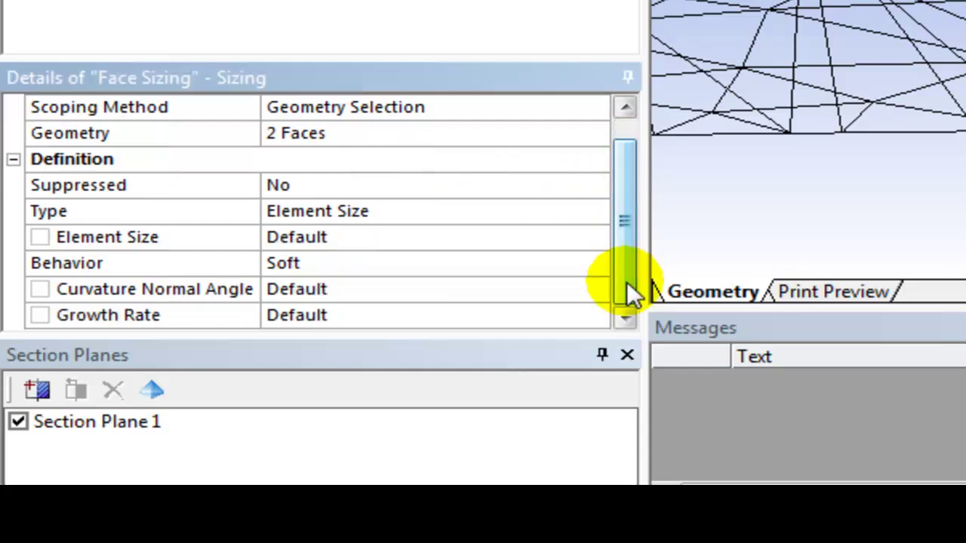
click(306, 235)
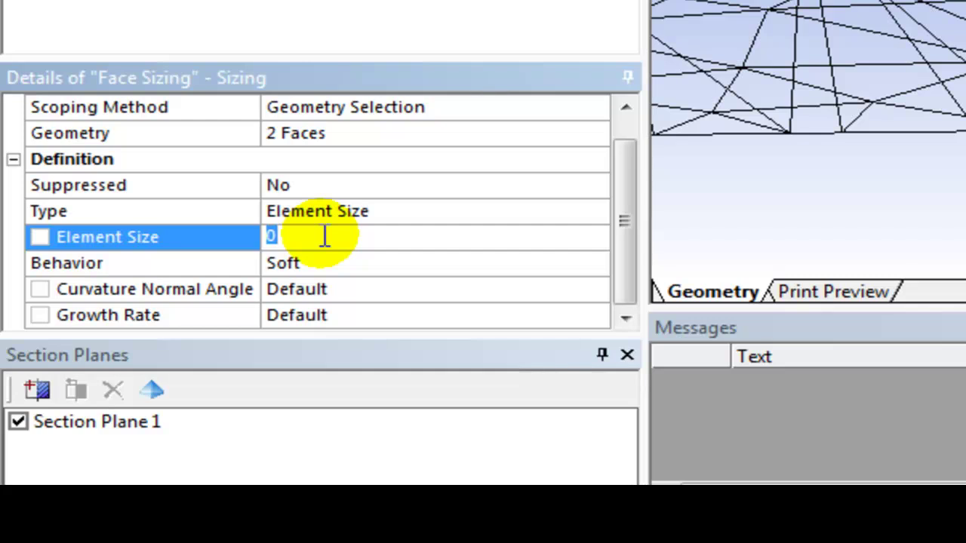
text(4.)
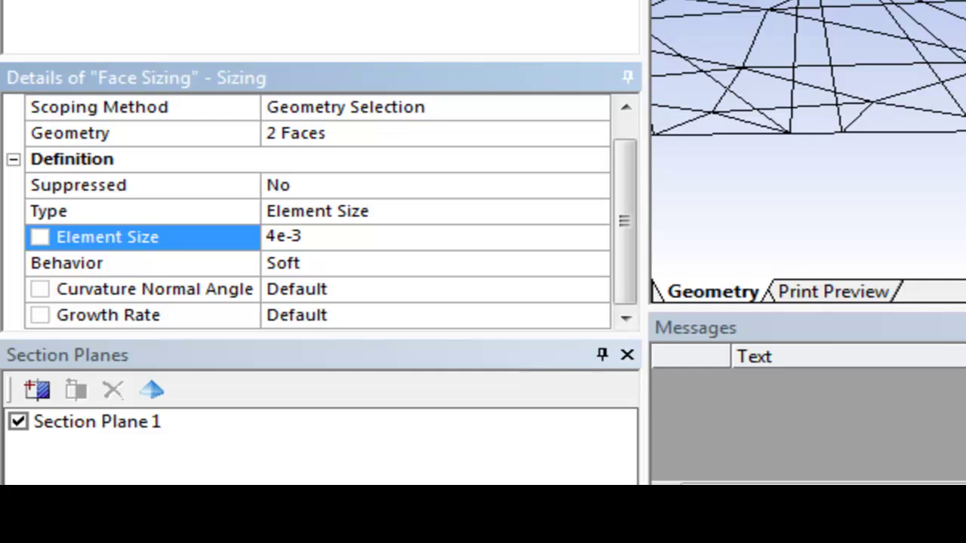
text(e-003)
key(Return)
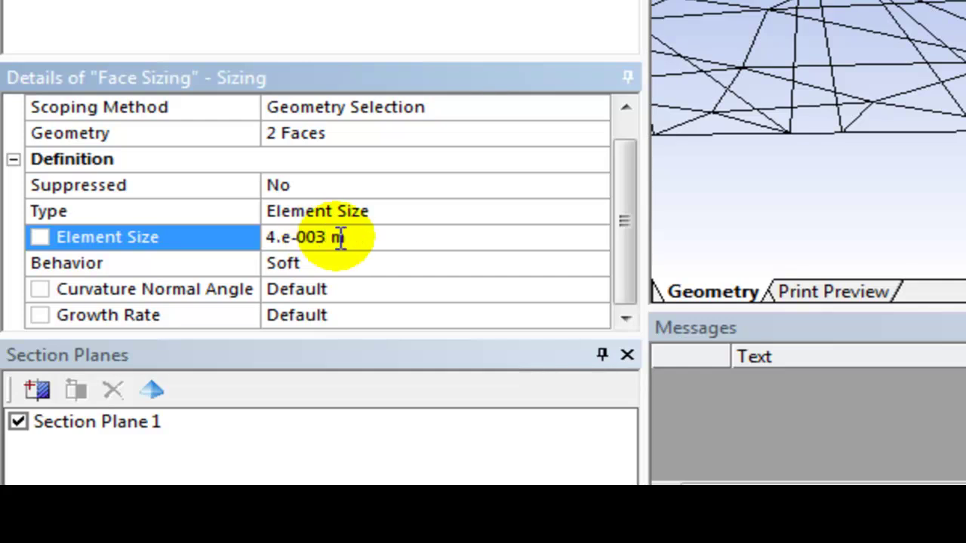
click(544, 262)
click(601, 262)
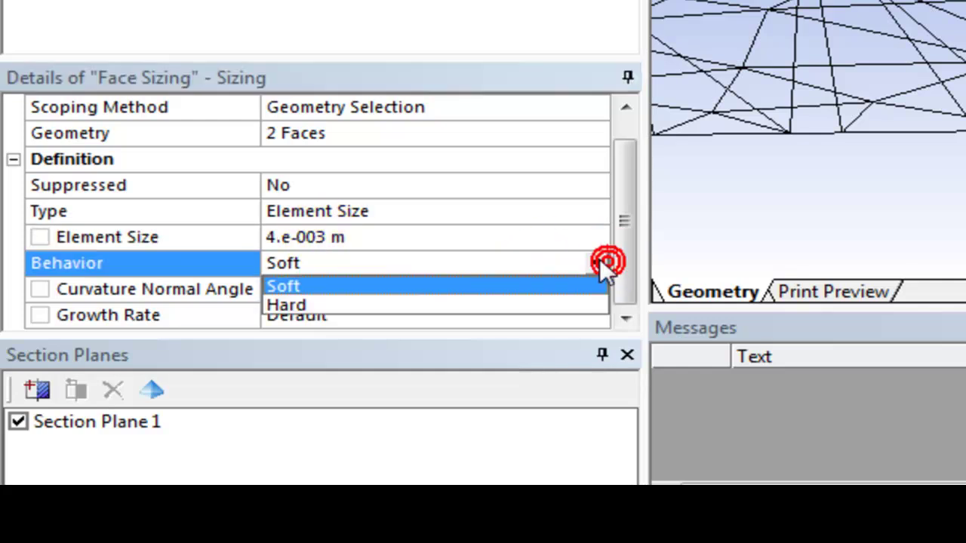
click(546, 302)
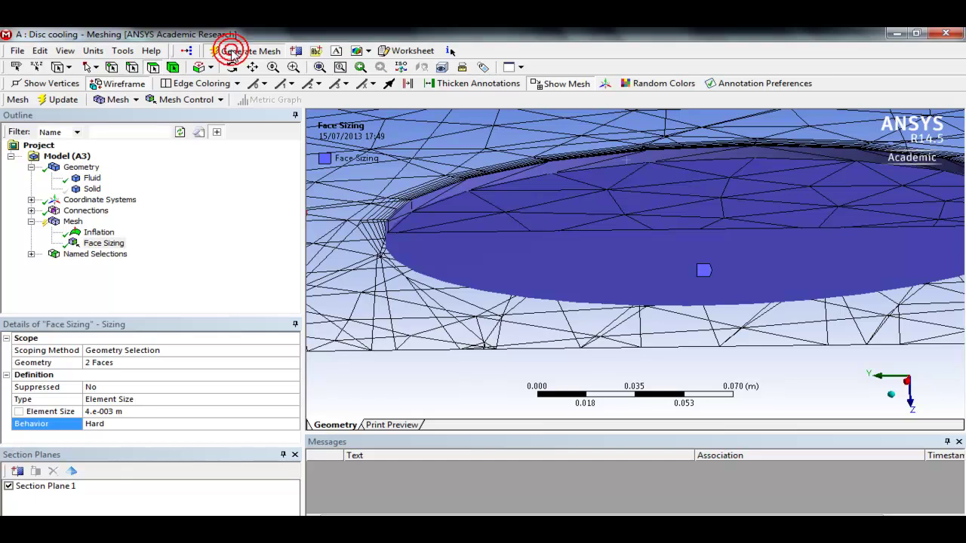
Step: Regenerate the mesh with the new face sizing and select the Mesh node to review it
click(233, 53)
drag(437, 244, 449, 287)
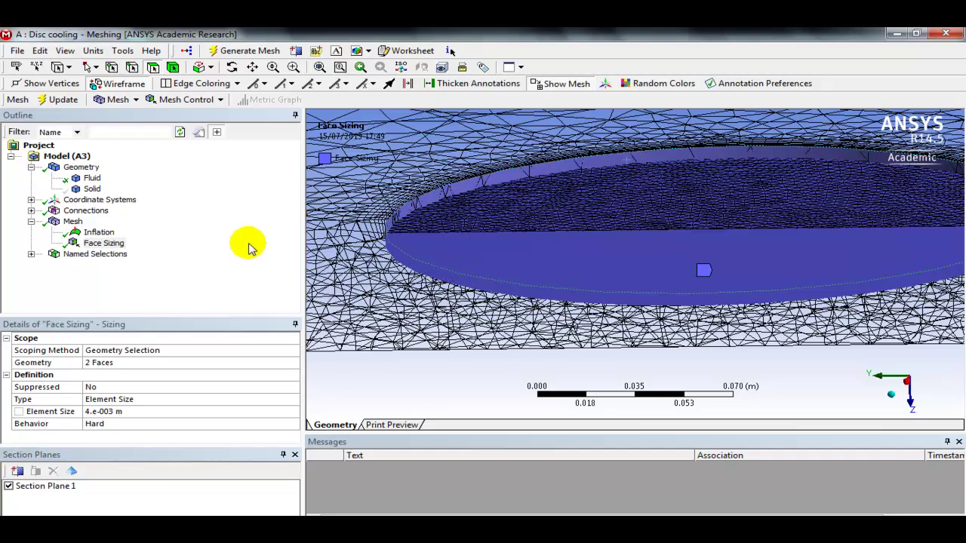
click(72, 221)
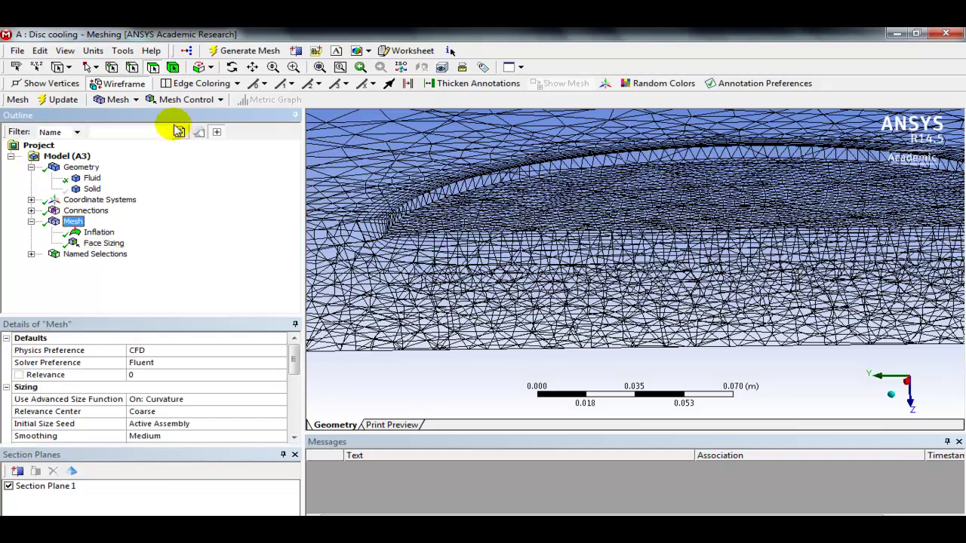
Step: Switch the mesh from wireframe to shaded display and zoom in on the disc's top face
click(124, 84)
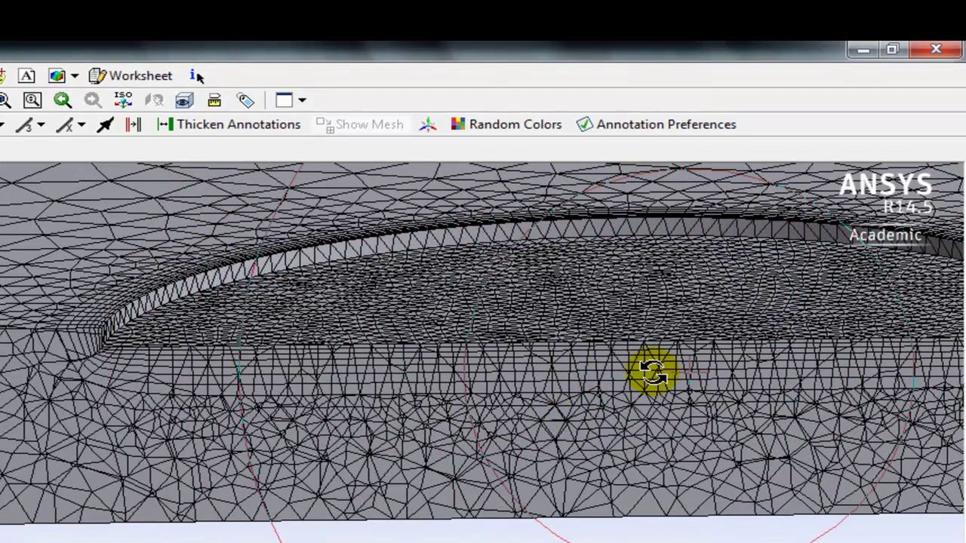
middle_drag(651, 371, 121, 285)
scroll(118, 286, up, 3)
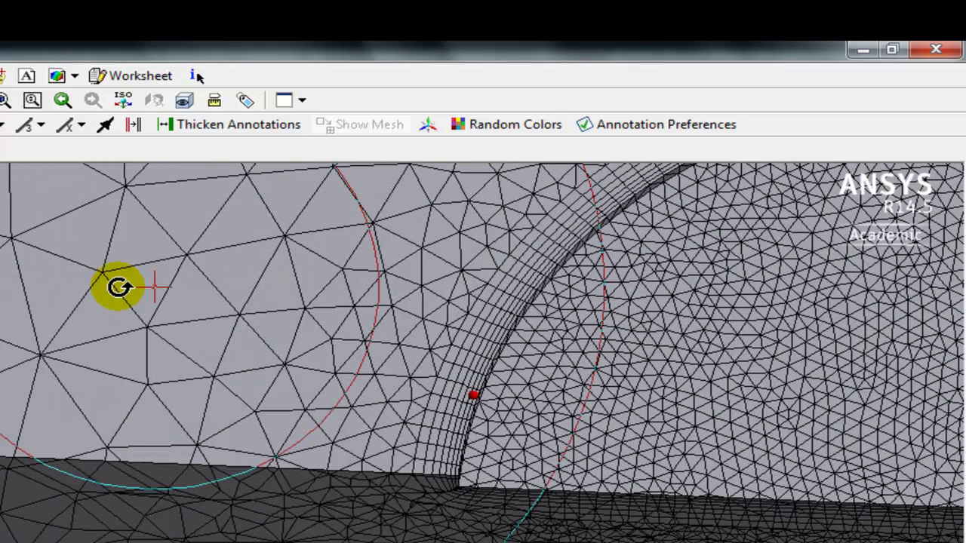
scroll(453, 403, up, 5)
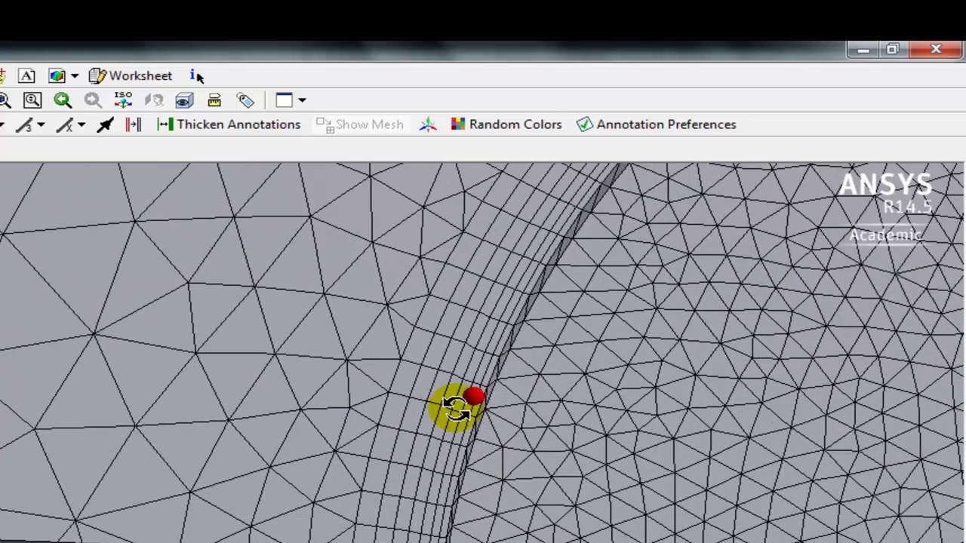
scroll(455, 408, up, 2)
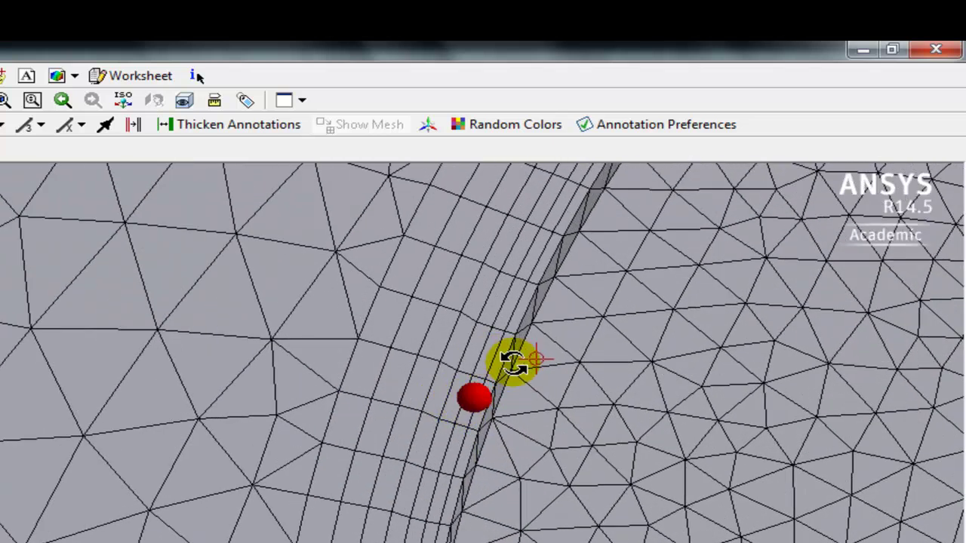
Step: Inspect the inflation layers at the fillet and tilt the meshed plate near edge-on
mouse_move(492, 374)
middle_down()
mouse_move(589, 453)
mouse_move(785, 510)
mouse_move(604, 401)
mouse_move(608, 345)
mouse_move(617, 379)
mouse_move(640, 360)
mouse_move(473, 370)
middle_up()
scroll(438, 385, down, 5)
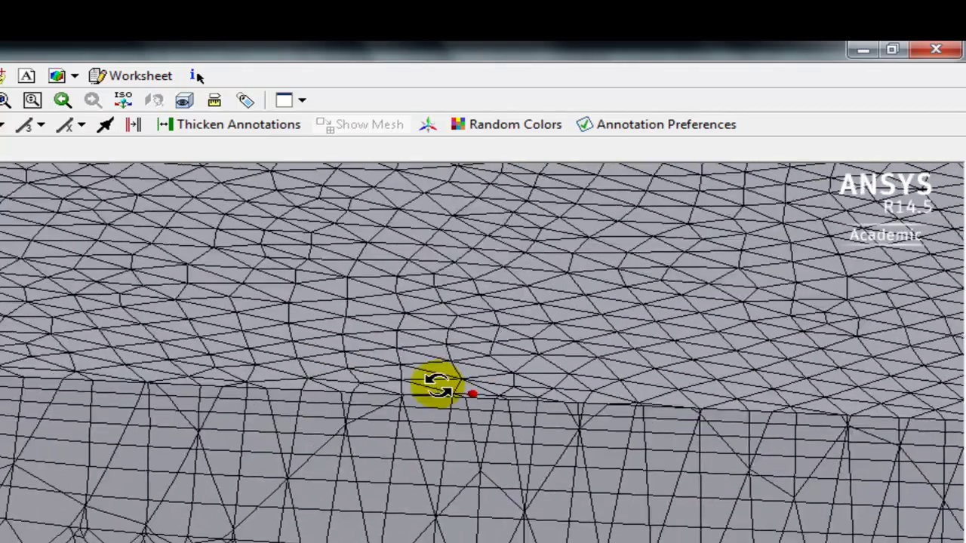
scroll(438, 385, down, 2)
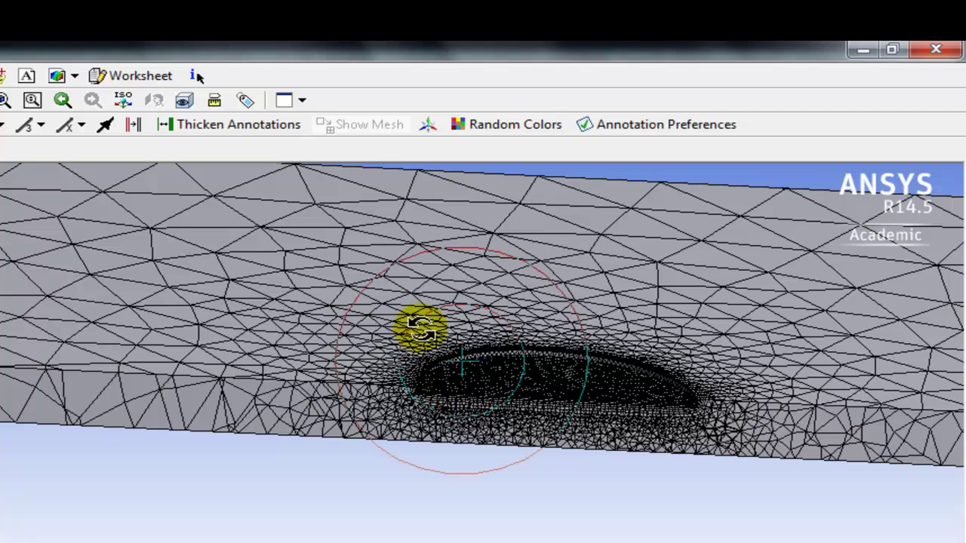
middle_drag(416, 308, 484, 232)
click(480, 269)
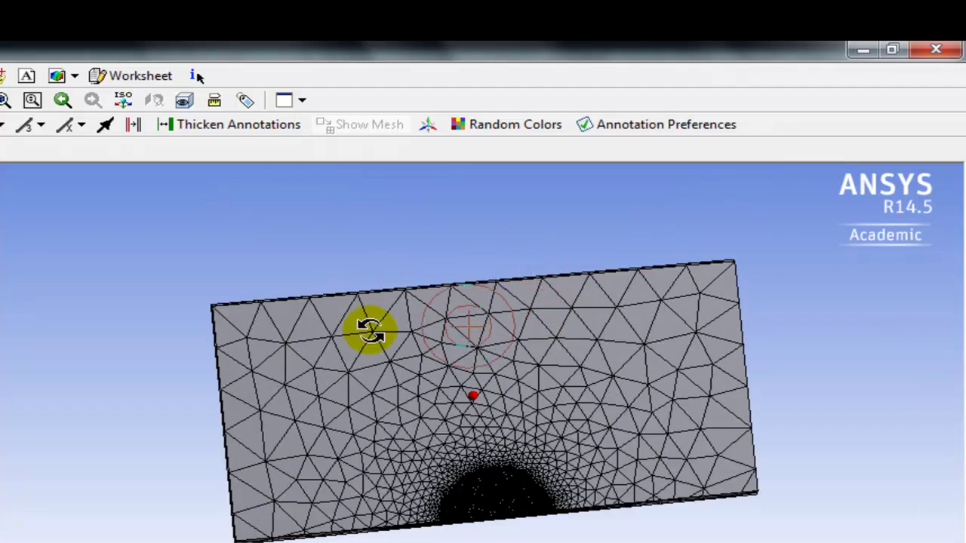
mouse_move(305, 332)
middle_down()
mouse_move(360, 295)
mouse_move(308, 289)
mouse_move(301, 317)
middle_up()
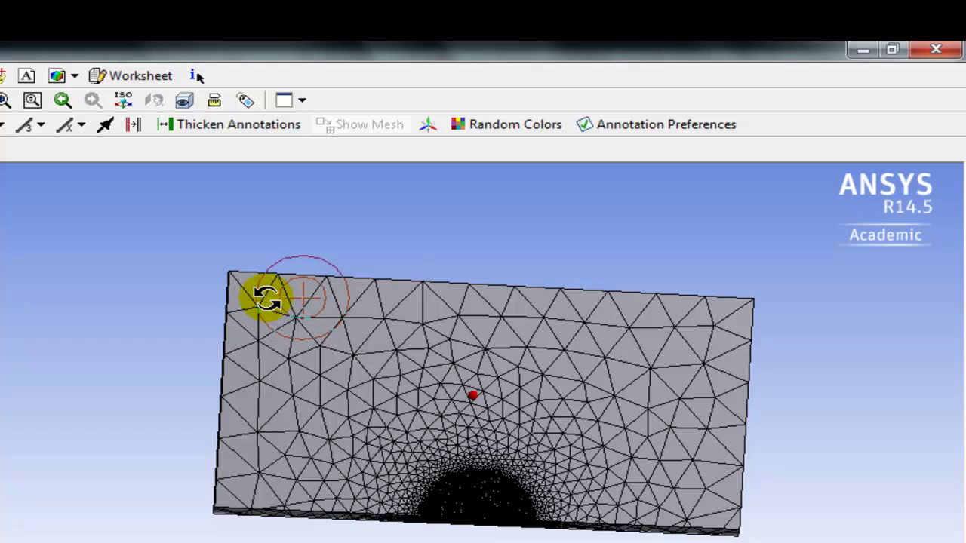
middle_drag(631, 357, 468, 490)
Step: Turn off Section Plane 1 and view the uncut fluid-plate geometry edge-on
middle_drag(515, 470, 508, 239)
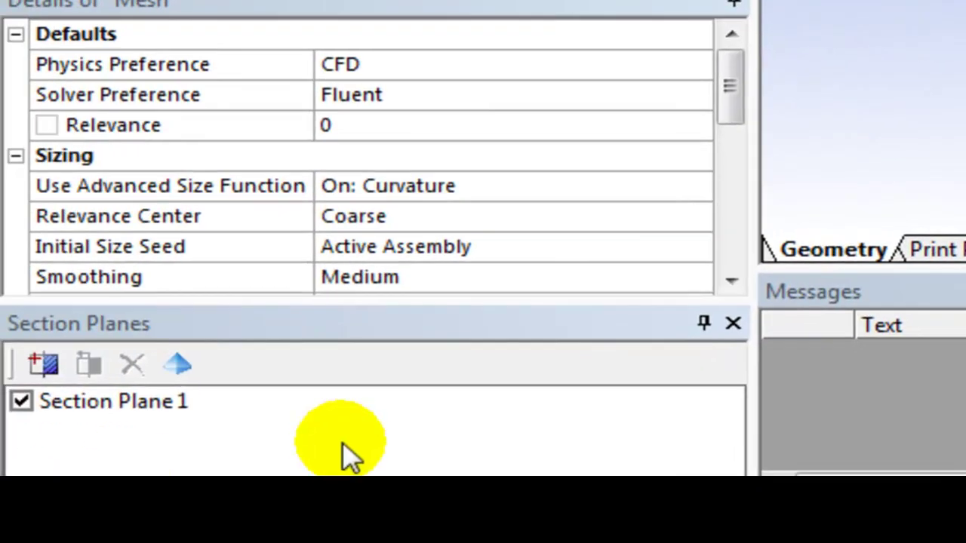
click(21, 401)
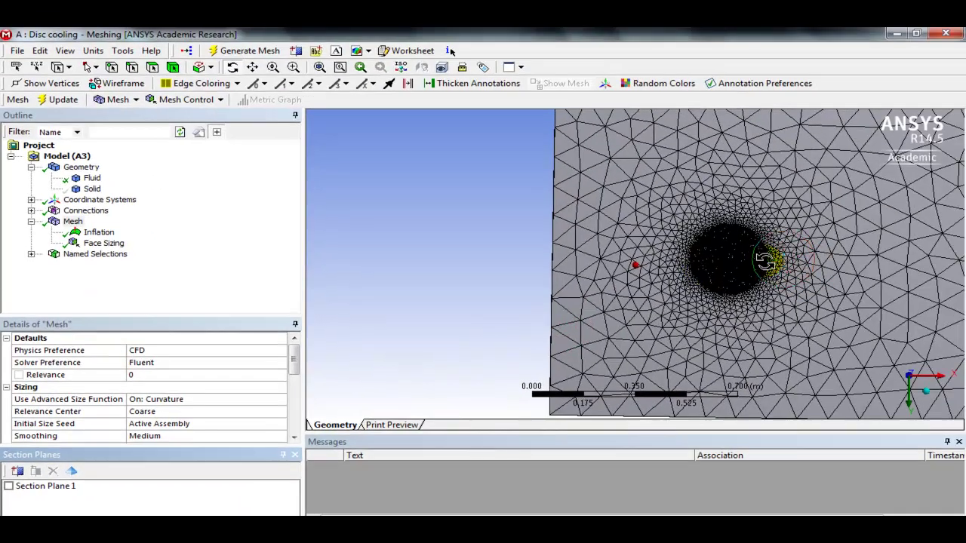
drag(765, 261, 538, 262)
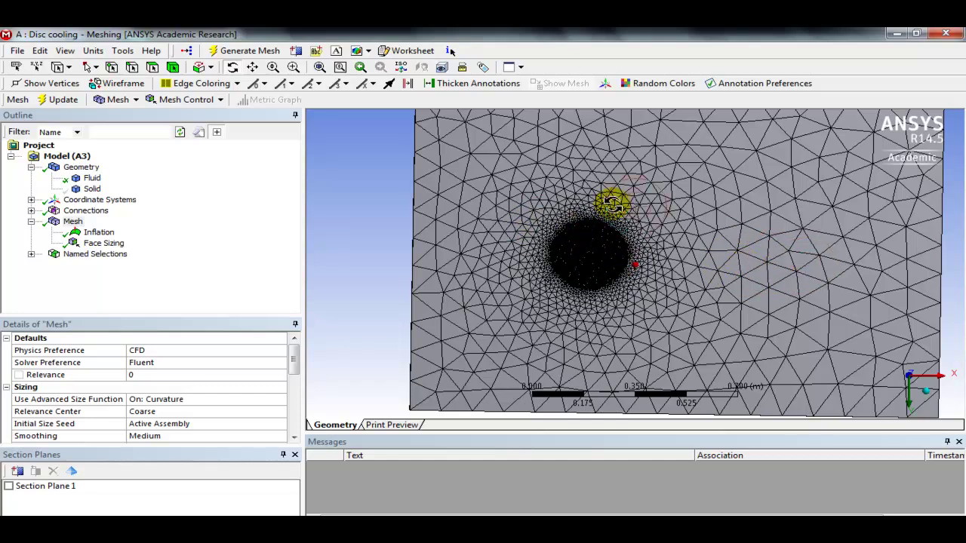
drag(613, 202, 611, 276)
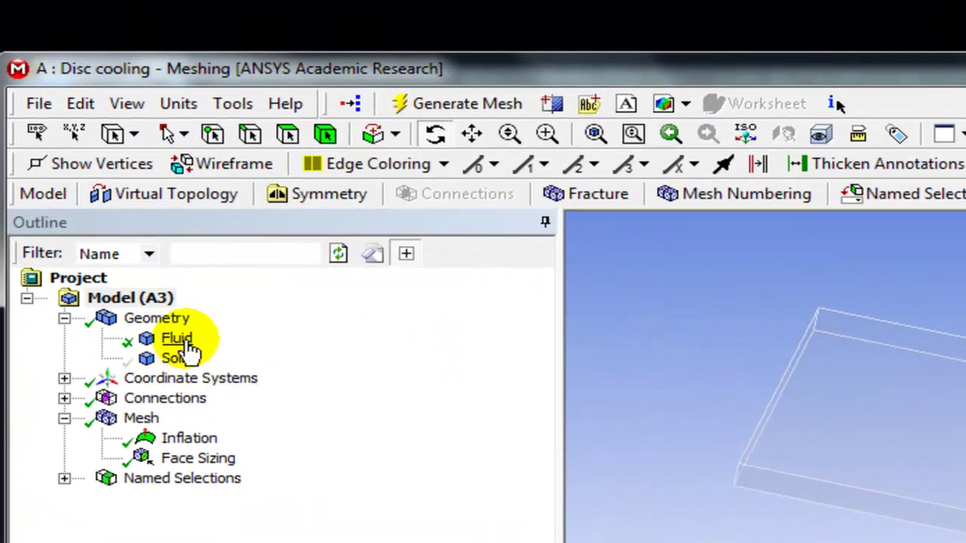
Step: Hide the Fluid body and show only the Solid disc body
click(178, 340)
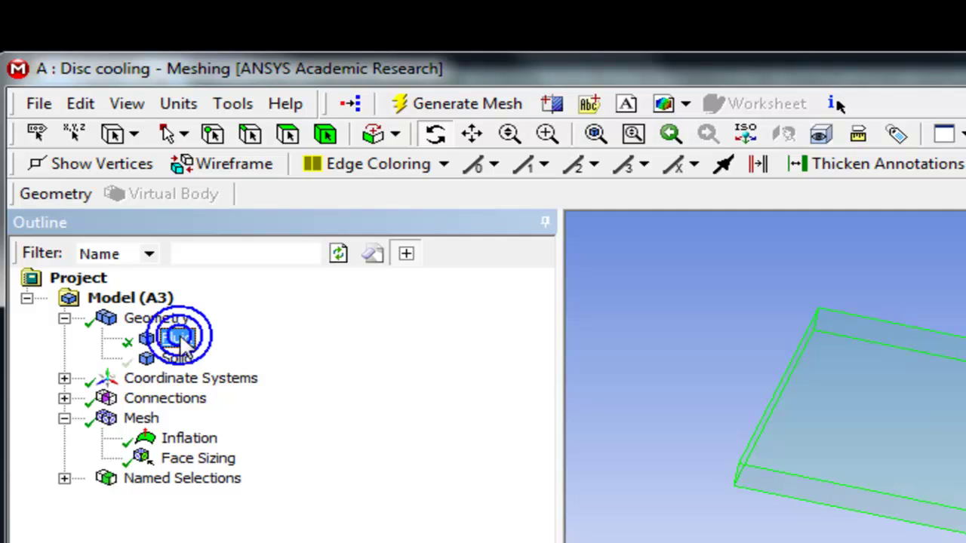
right_click(184, 341)
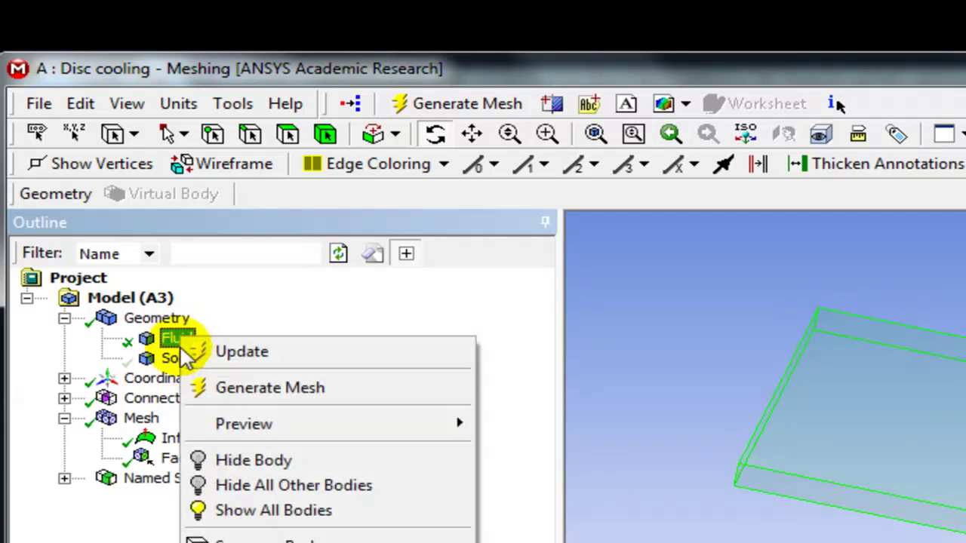
click(260, 461)
right_click(181, 361)
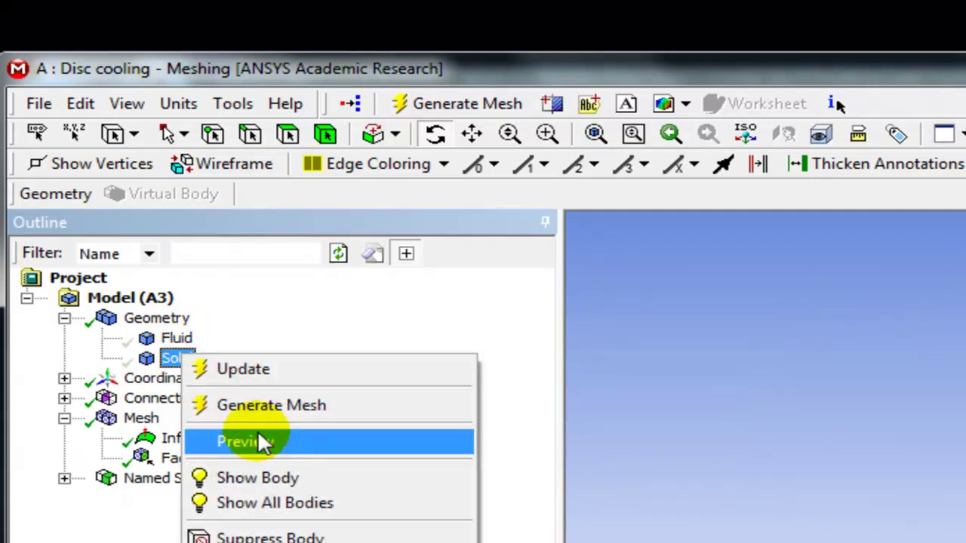
click(261, 479)
Step: Orbit the solid disc between face-on and edge-on views to inspect it
drag(641, 310, 616, 211)
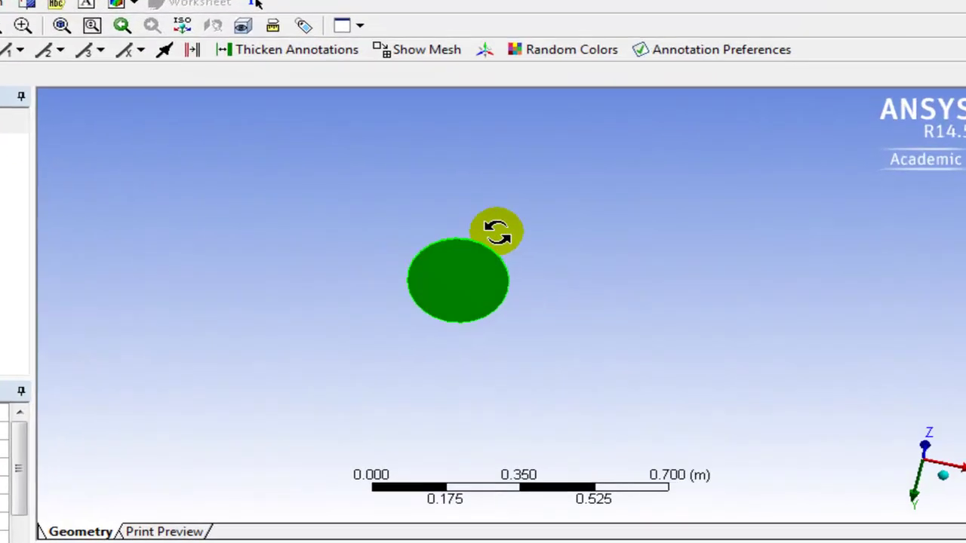
drag(496, 231, 483, 353)
drag(484, 278, 486, 367)
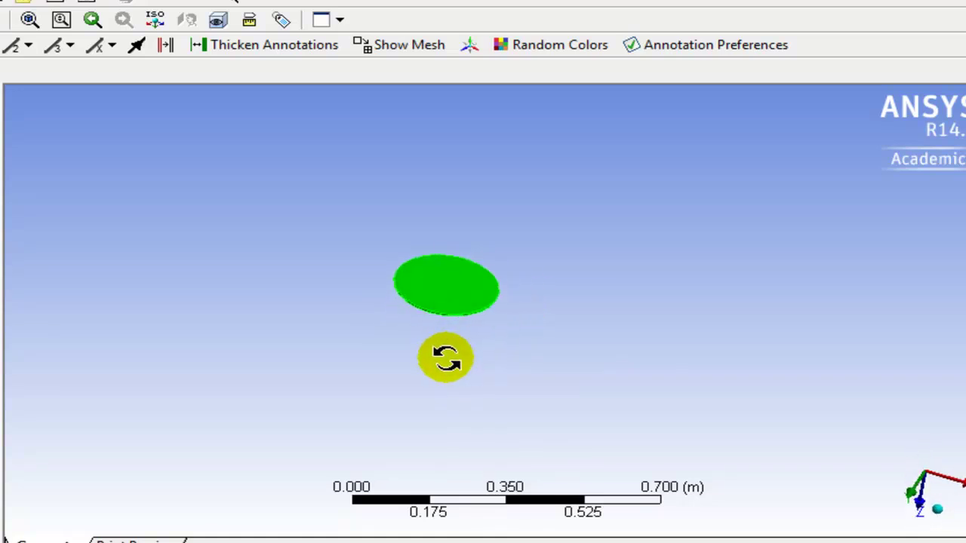
drag(456, 291, 475, 232)
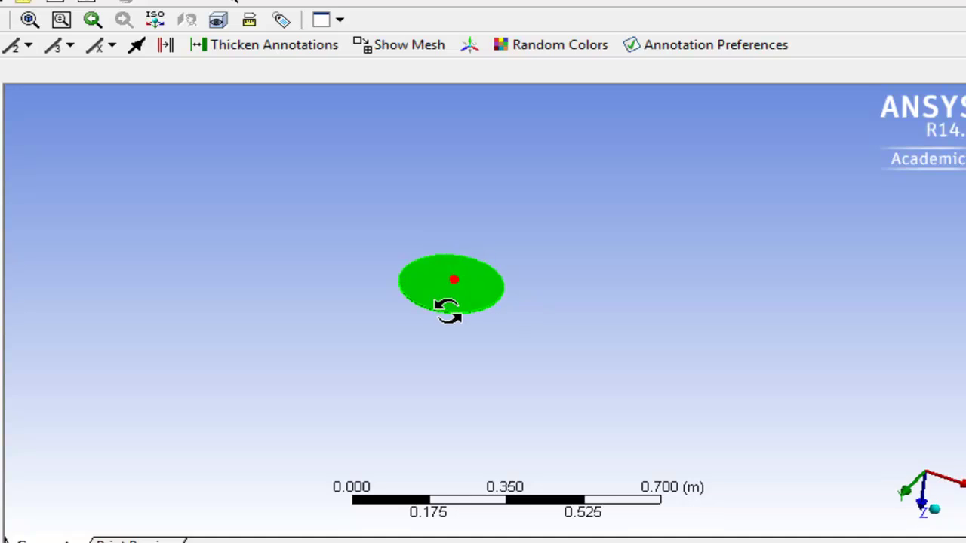
drag(447, 311, 427, 386)
mouse_move(433, 326)
mouse_down()
mouse_move(408, 384)
mouse_move(398, 361)
mouse_move(420, 318)
mouse_up()
mouse_move(469, 238)
mouse_down()
mouse_move(429, 384)
mouse_move(403, 414)
mouse_move(367, 422)
mouse_move(136, 364)
mouse_up()
mouse_move(379, 374)
mouse_down()
mouse_move(418, 300)
mouse_move(423, 264)
mouse_up()
drag(475, 249, 442, 252)
Step: Zoom in on the disc and expand Named Selections, listing seven boundaries including symmetry-disc
scroll(443, 272, up, 3)
scroll(352, 248, up, 1)
scroll(375, 235, up, 1)
click(375, 236)
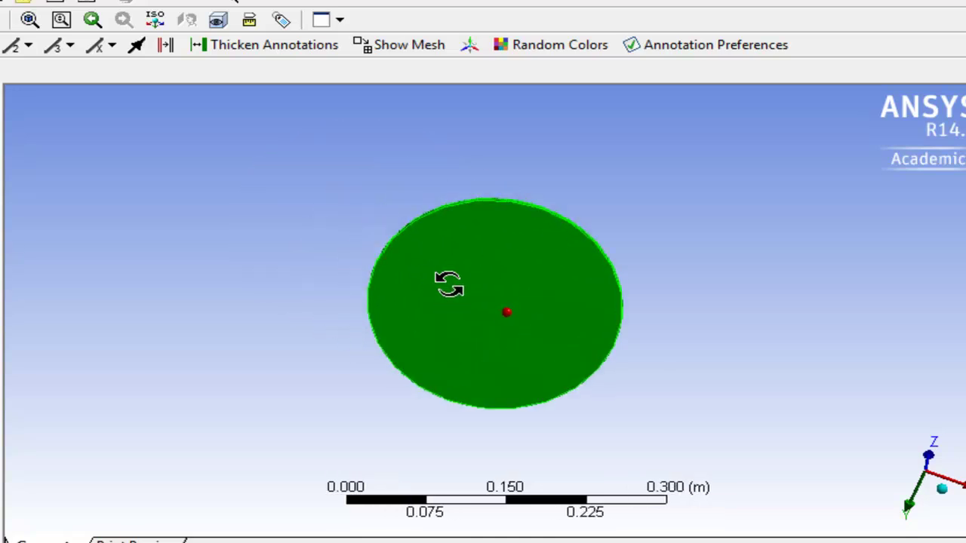
scroll(458, 287, up, 2)
drag(458, 286, 451, 347)
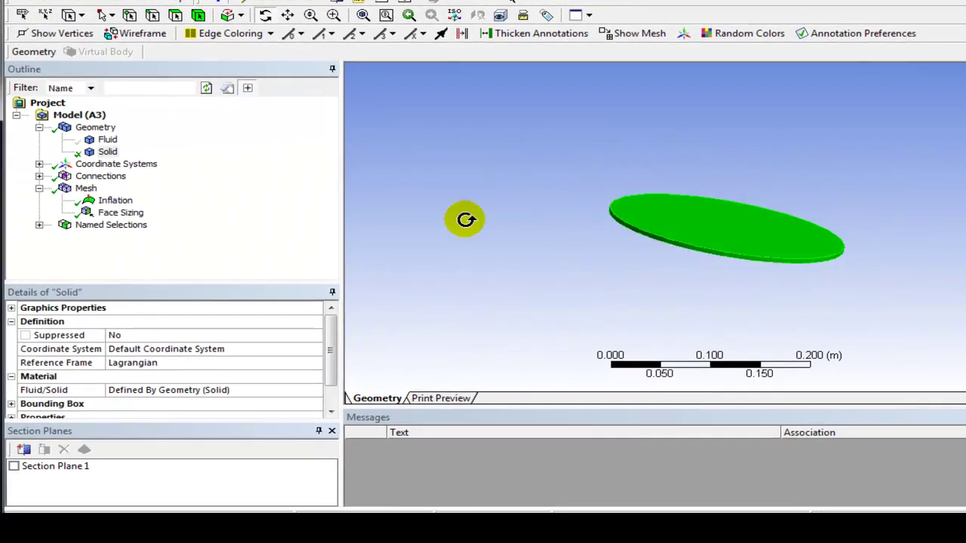
click(38, 226)
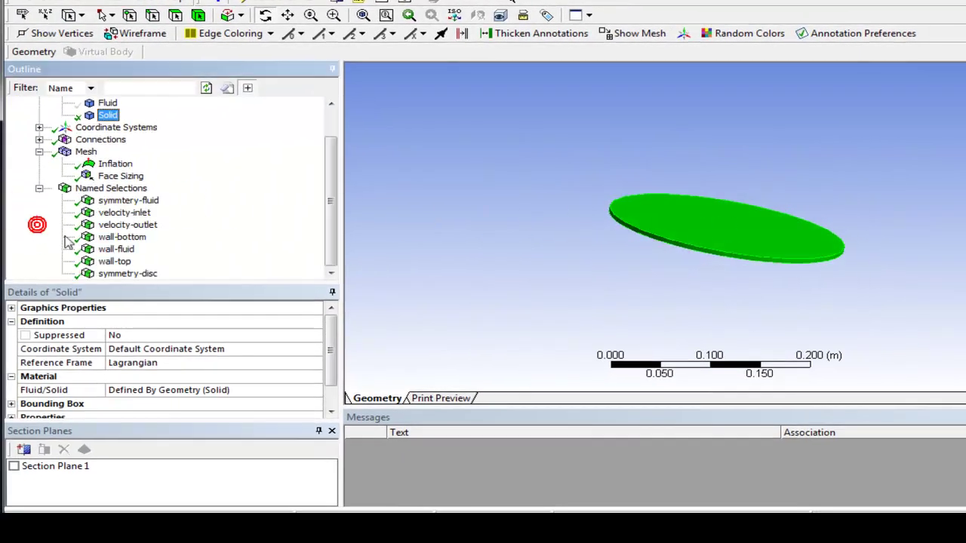
Step: Highlight the symmetry-disc faces, then select the Mesh branch and bring up the mesh control list
click(130, 274)
drag(641, 241, 719, 238)
drag(651, 316, 686, 212)
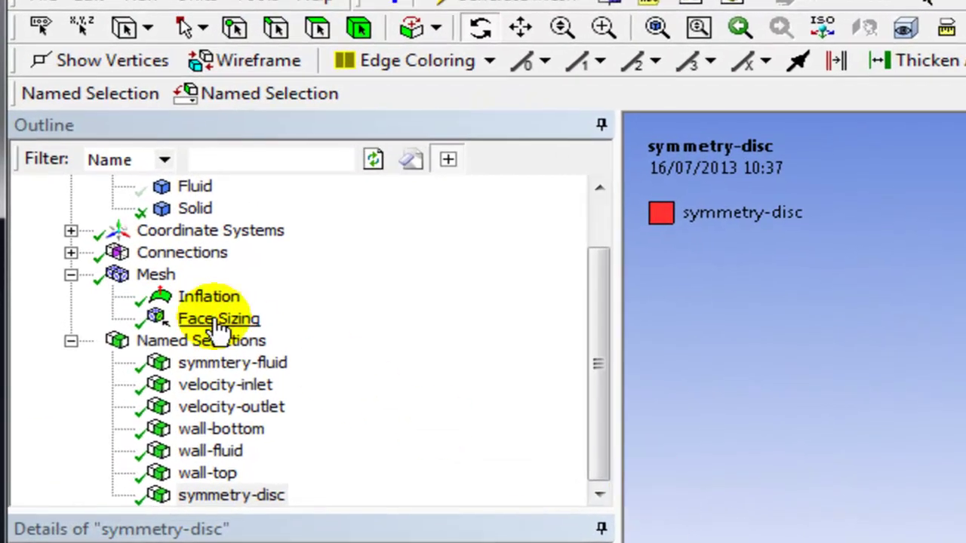
click(155, 275)
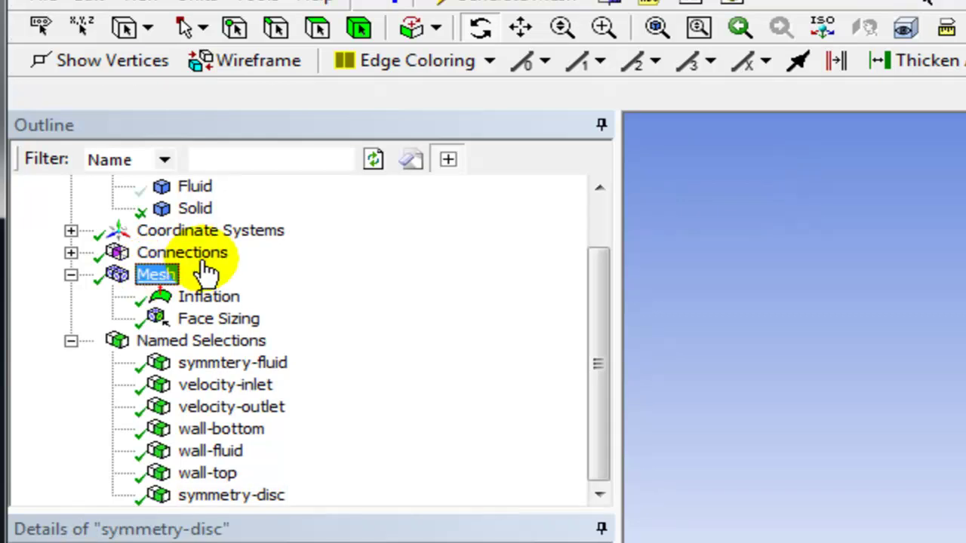
click(455, 94)
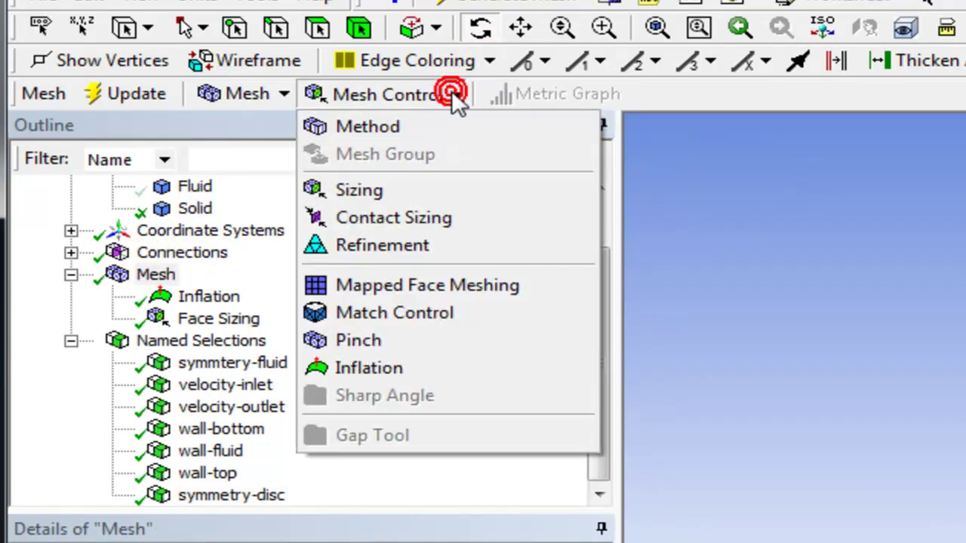
Step: Add a new sizing control, Face Sizing 2, scoped to the disc's 2 faces
click(355, 190)
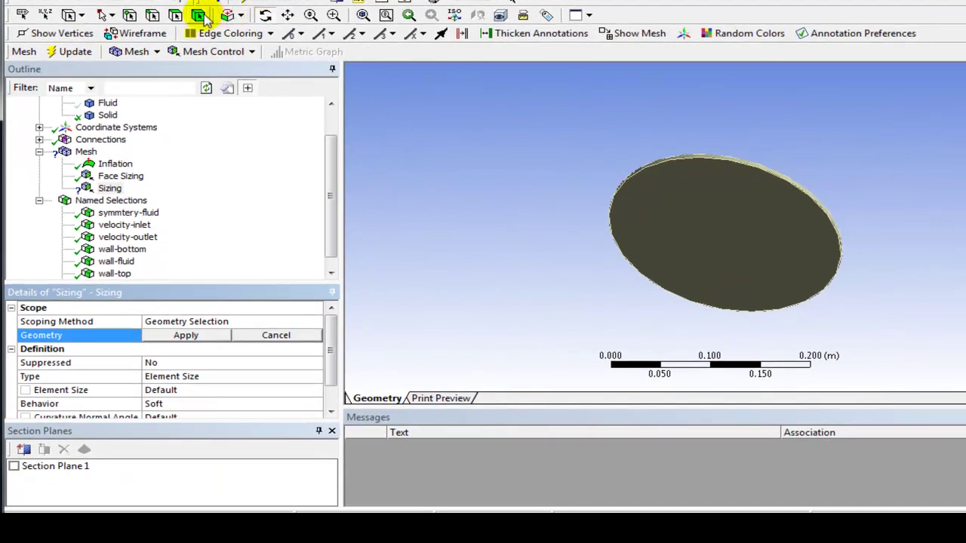
click(175, 16)
click(710, 216)
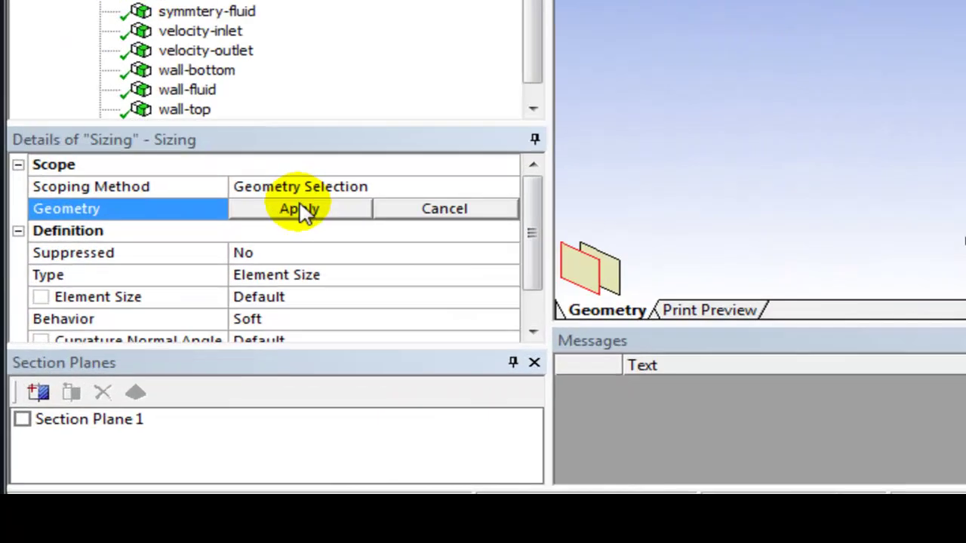
click(302, 210)
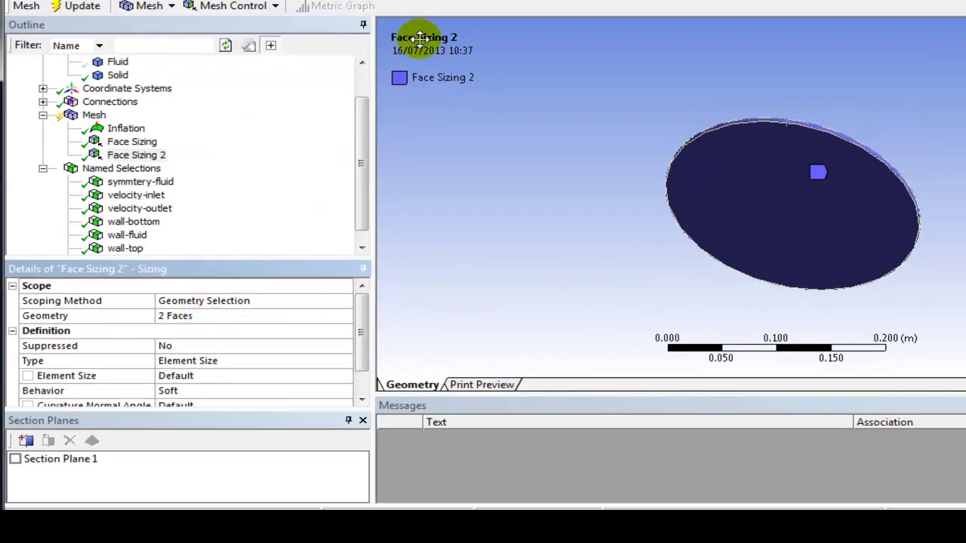
drag(690, 186, 733, 195)
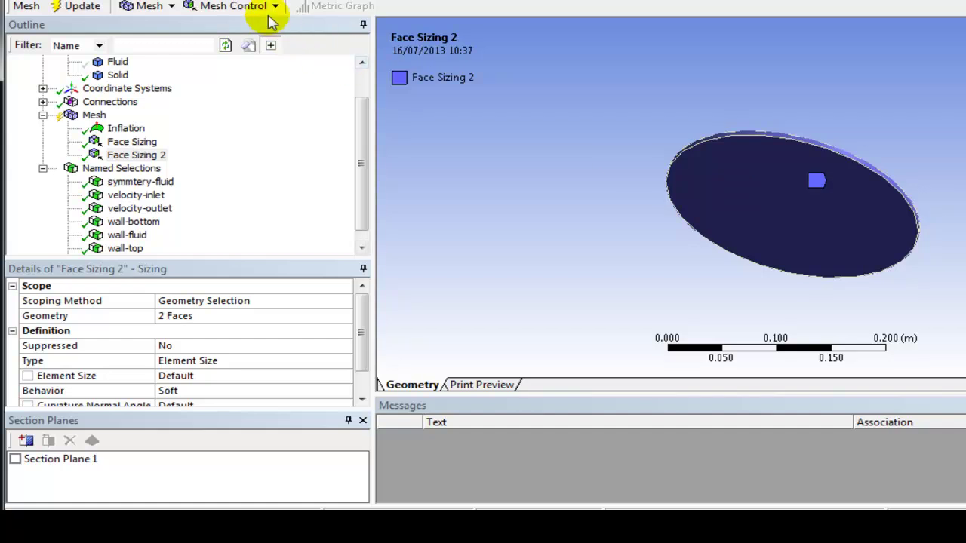
Step: Give Face Sizing 2 a 3 mm (3.e-003 m) element size with Hard behaviour
click(362, 399)
click(362, 399)
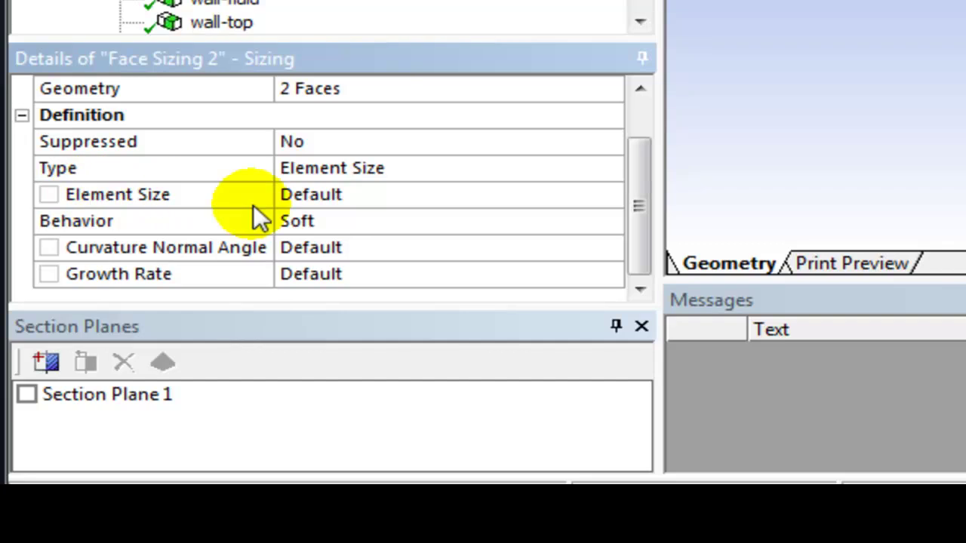
click(323, 195)
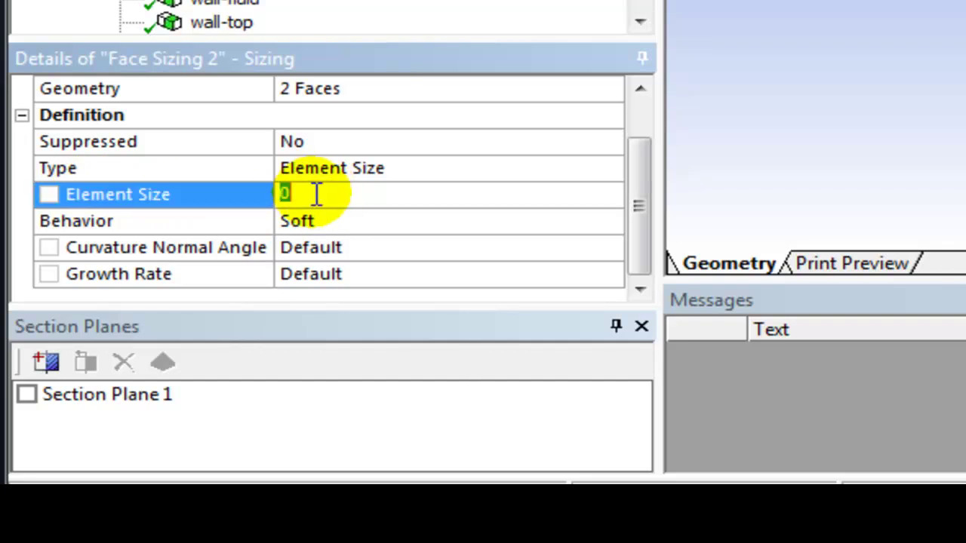
text(4)
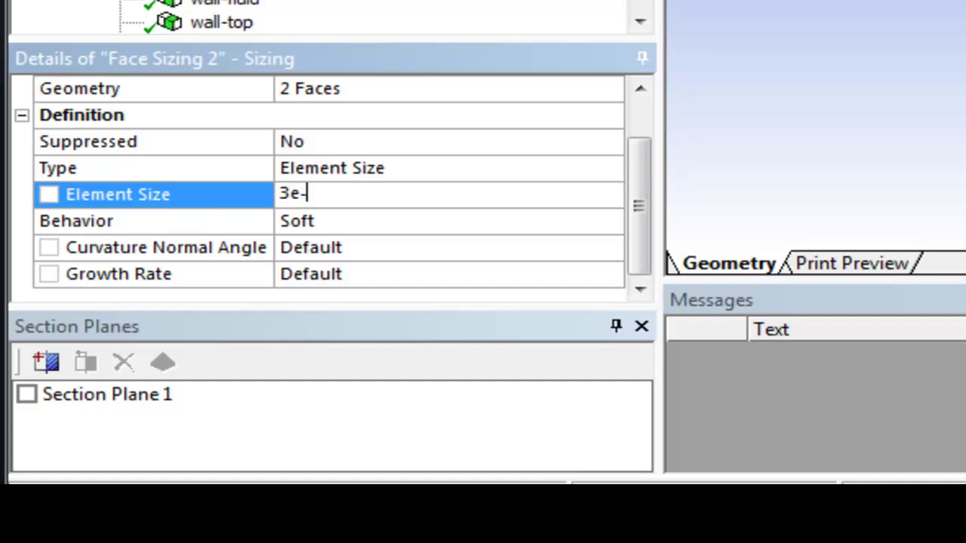
click(317, 194)
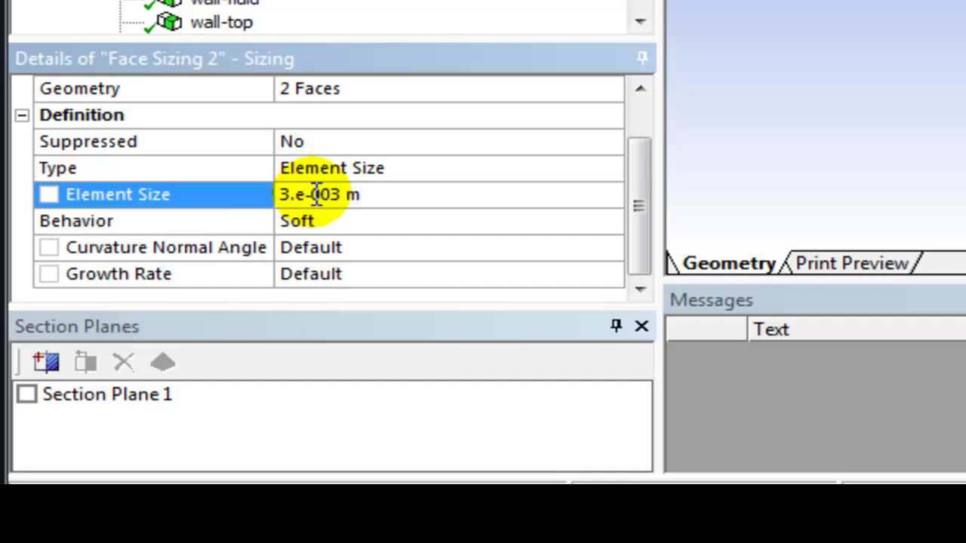
click(584, 217)
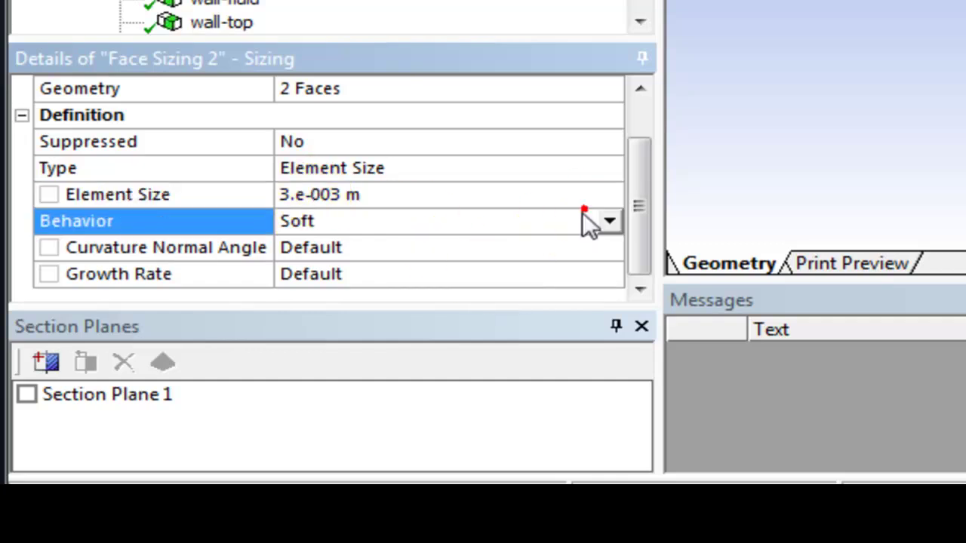
click(608, 220)
click(530, 261)
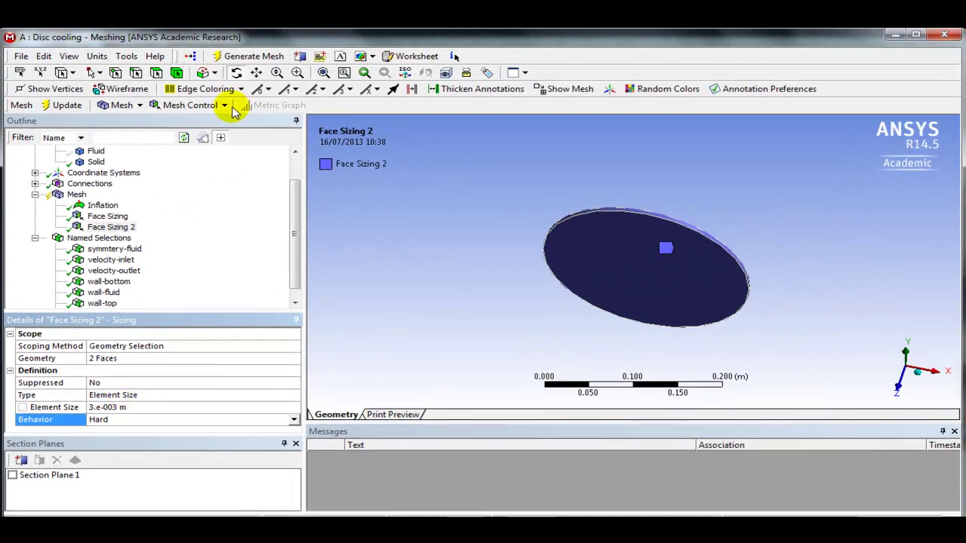
Step: Generate the mesh with Face Sizing 2 and view the fine quadrilaterals on the disc
click(230, 58)
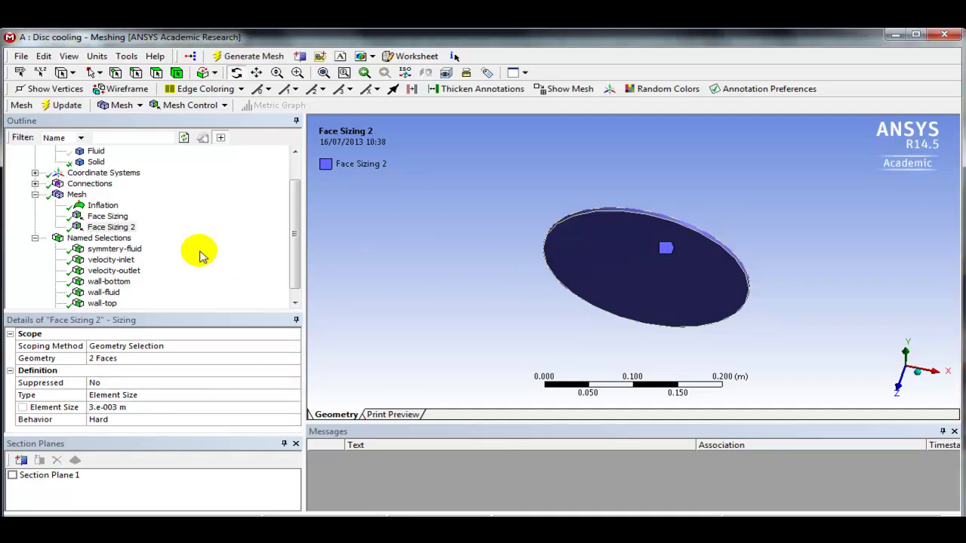
click(78, 195)
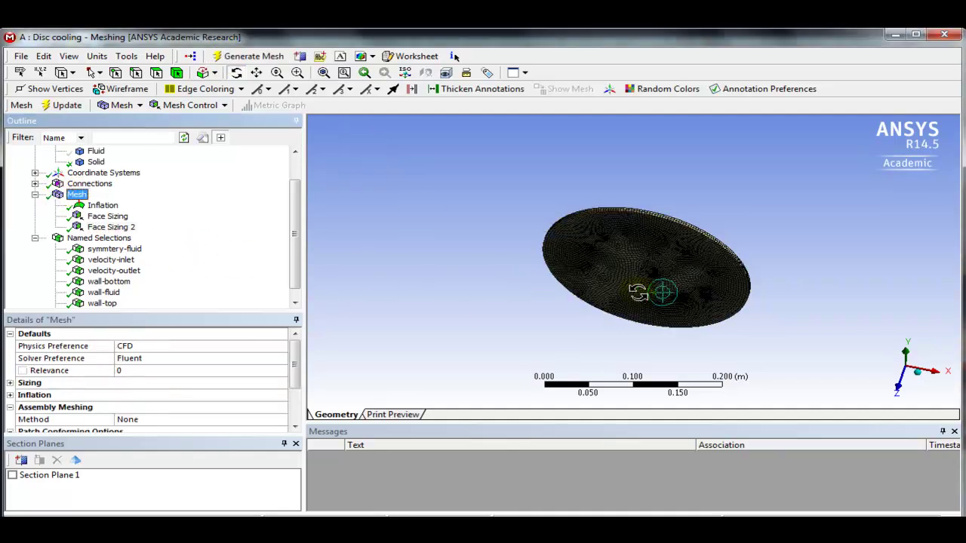
drag(637, 293, 639, 287)
scroll(634, 302, up, 5)
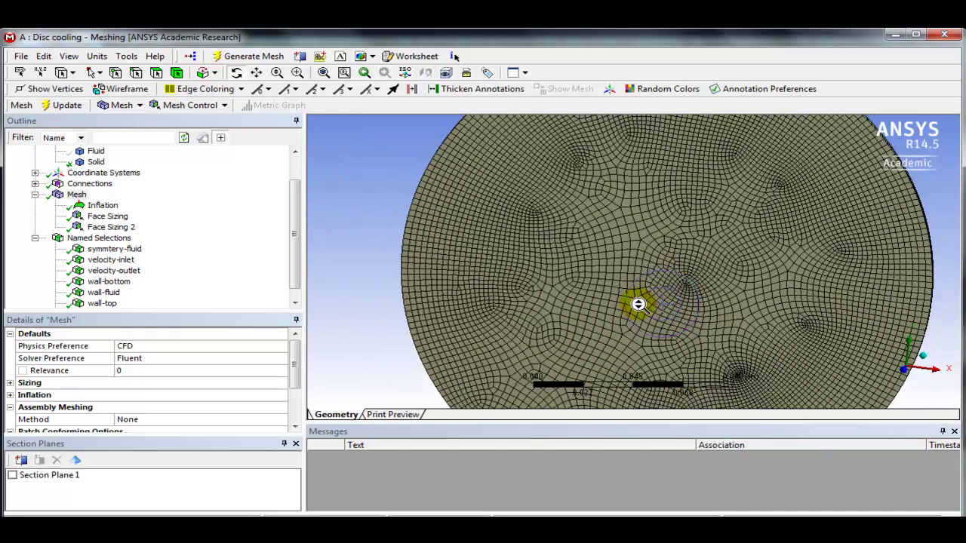
scroll(637, 303, down, 4)
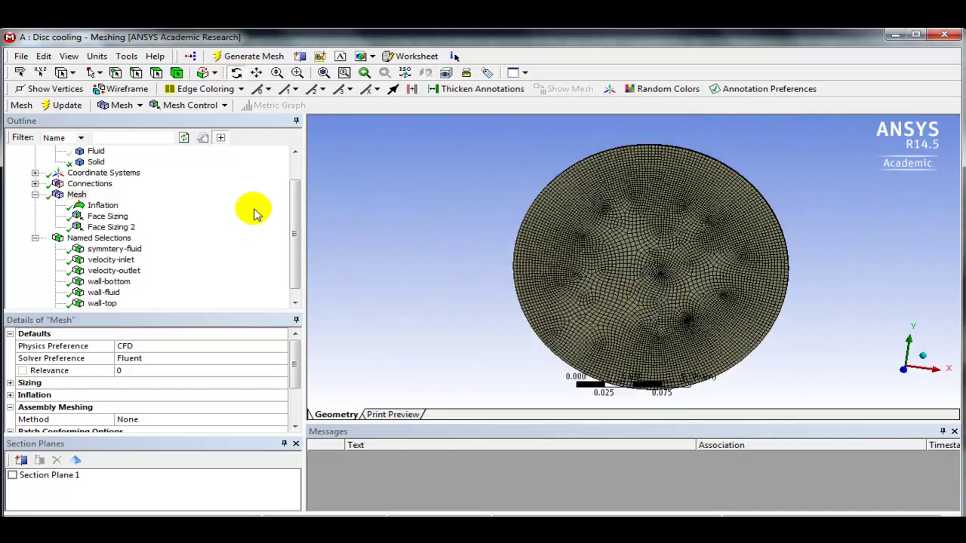
Step: Show all bodies again so the fluid block's tetrahedral mesh appears around the disc
click(96, 152)
right_click(98, 152)
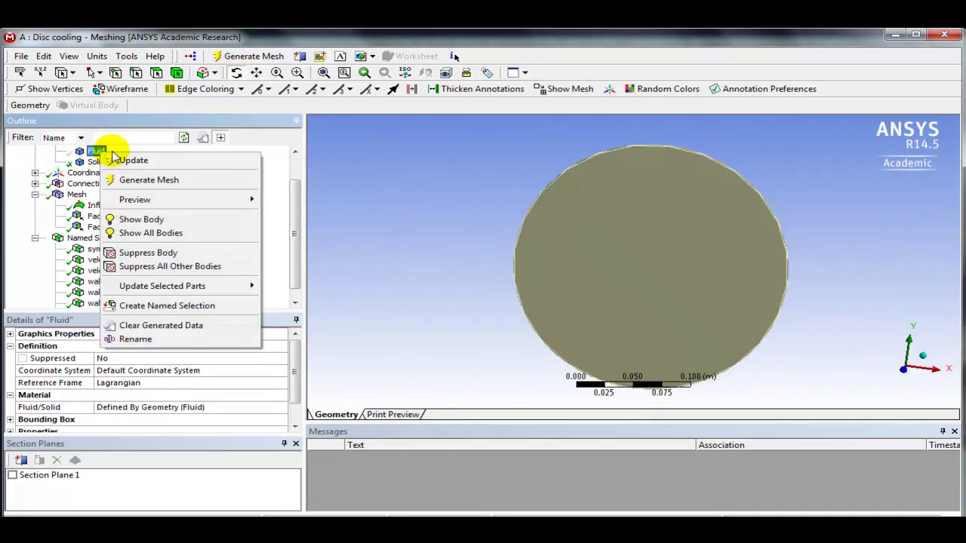
click(144, 234)
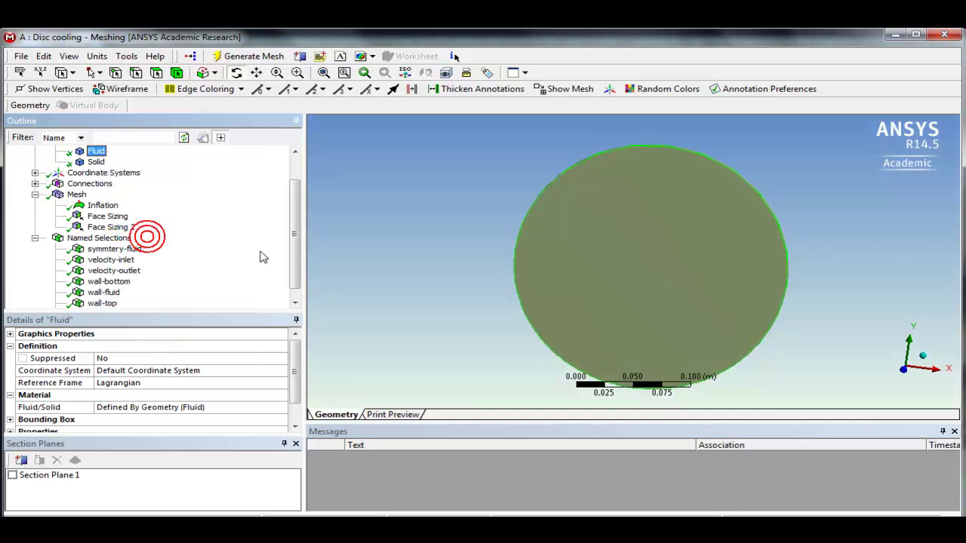
click(76, 194)
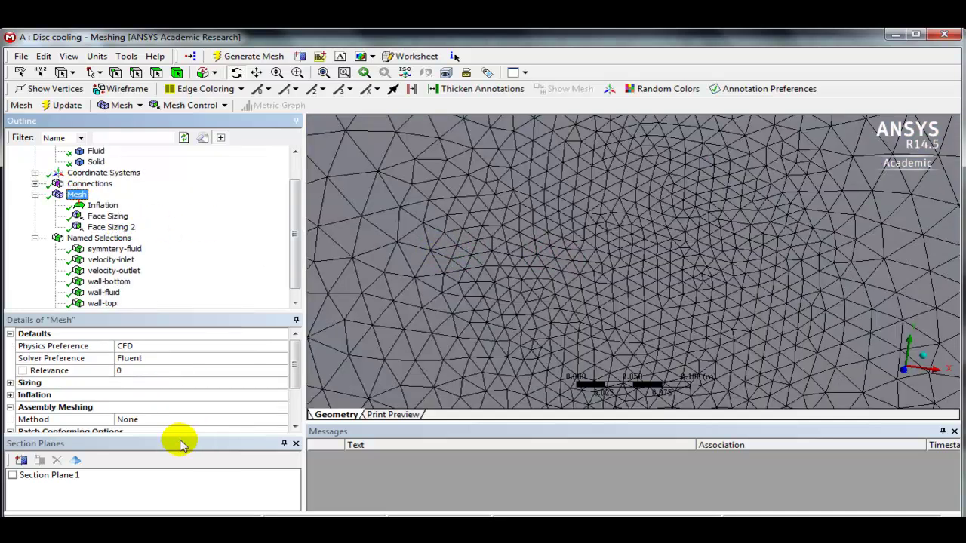
Step: Enable Section Plane 1 and orbit around the cut to examine the fine layers at the disc edge
click(12, 475)
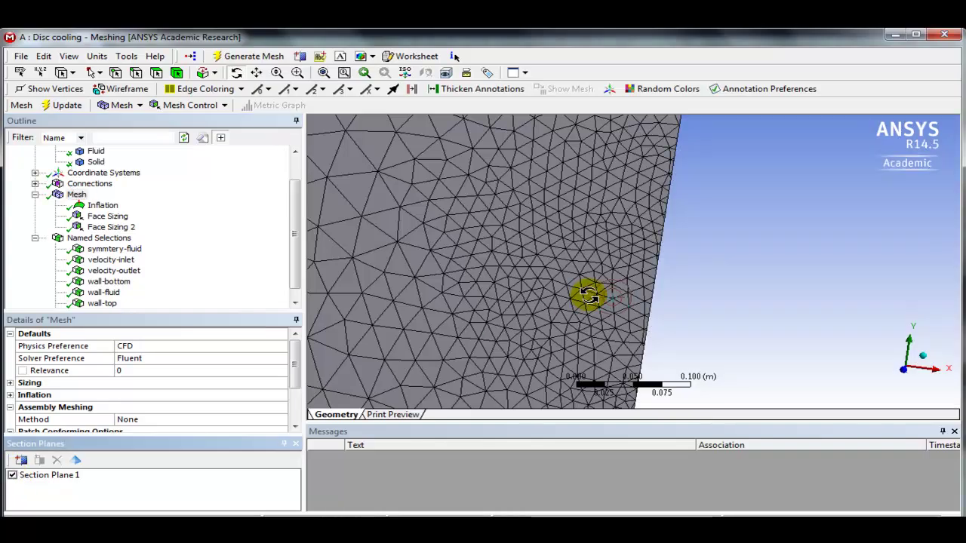
middle_drag(588, 294, 360, 295)
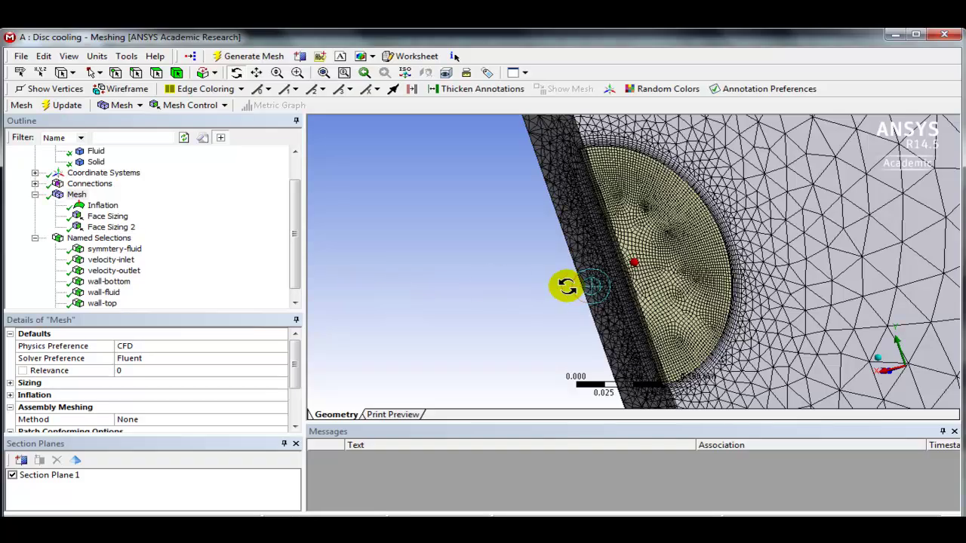
scroll(567, 285, up, 4)
middle_drag(669, 283, 721, 273)
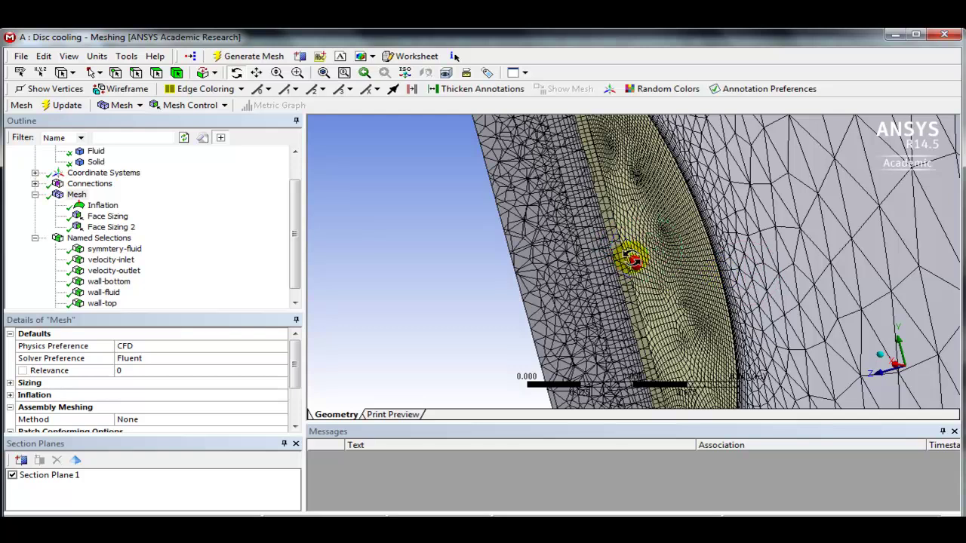
middle_drag(645, 271, 643, 313)
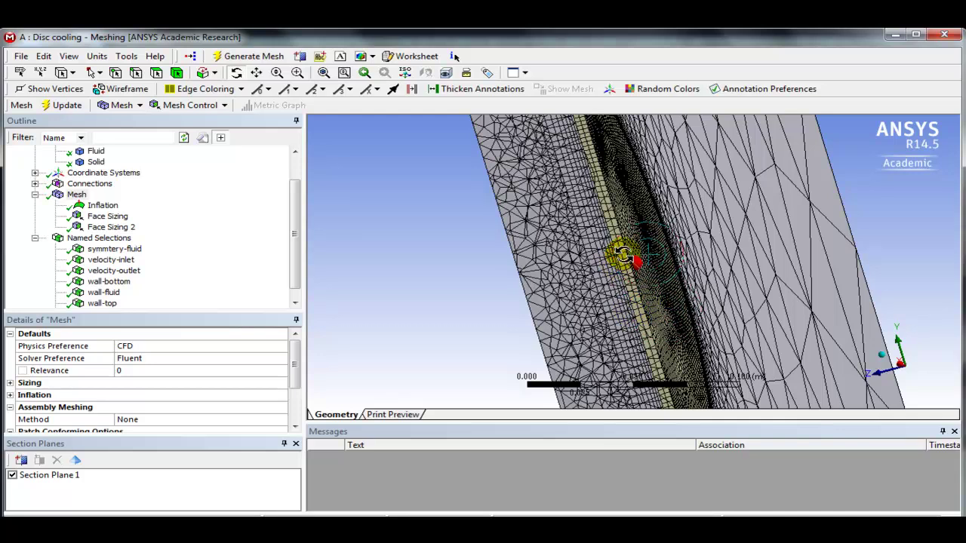
middle_drag(623, 254, 612, 214)
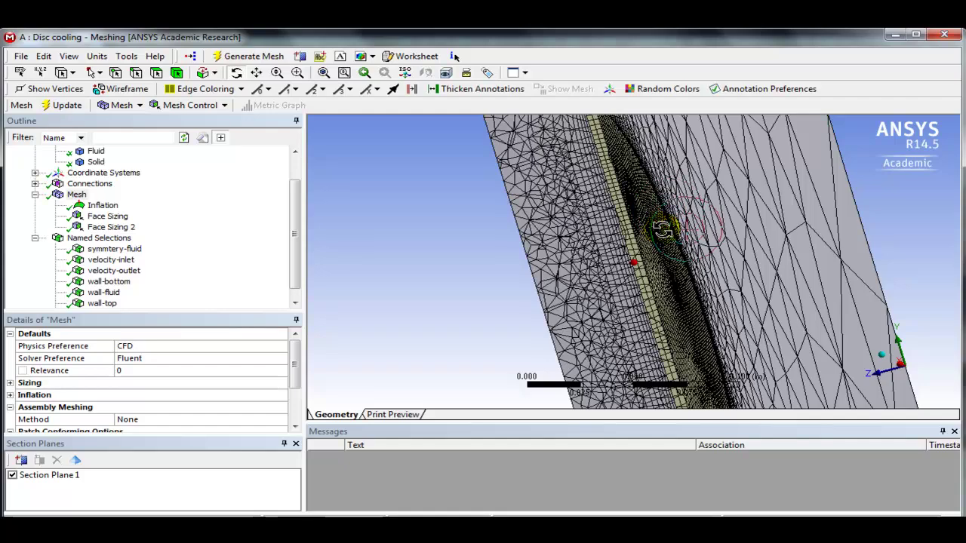
middle_drag(630, 202, 630, 251)
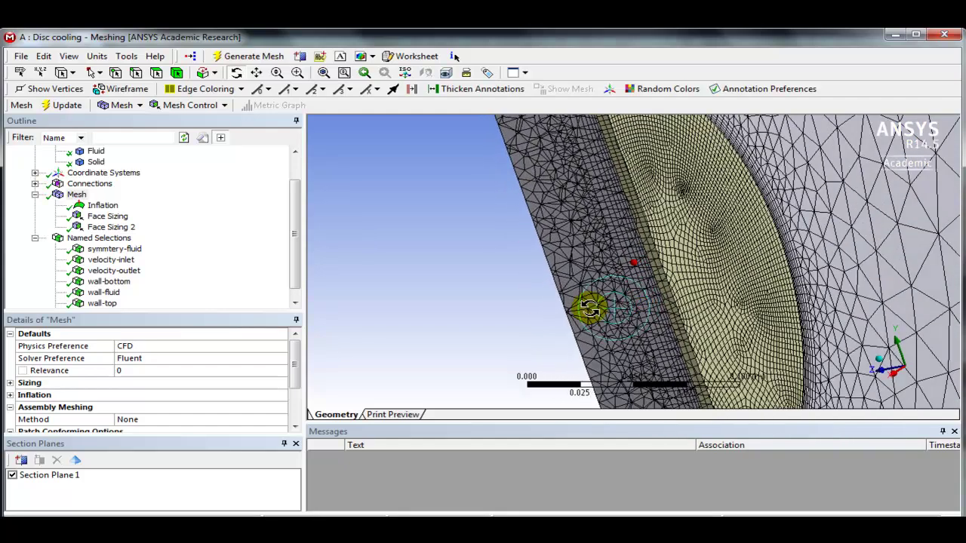